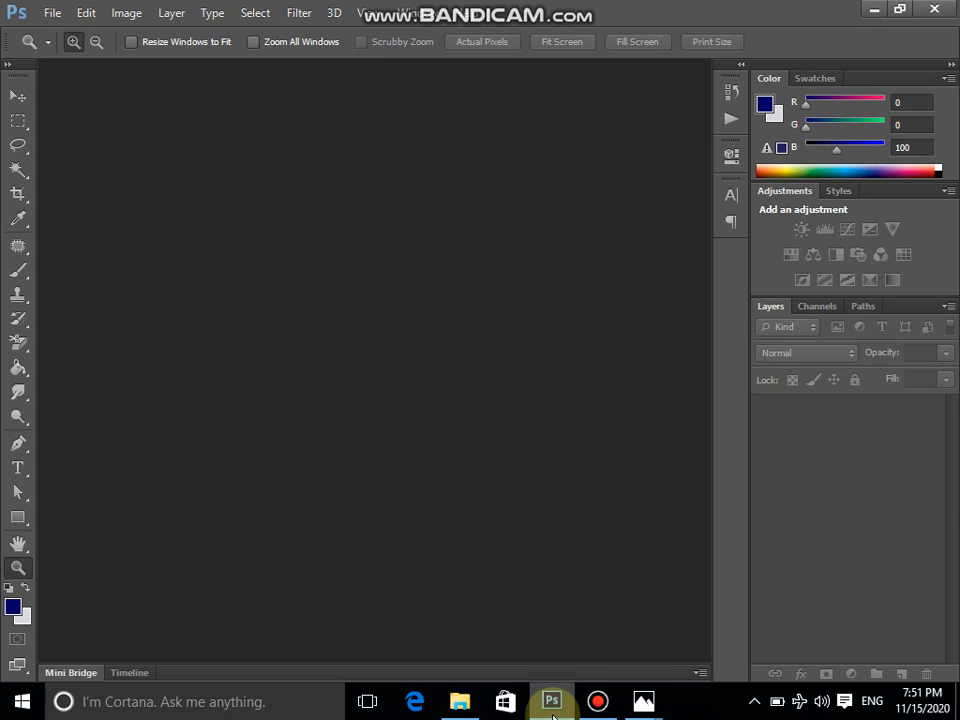
- Create a new 8.5 × 5.4 cm document at 300 resolution in 16-bit CMYK Color with transparent background contents
key("ctrl+n")
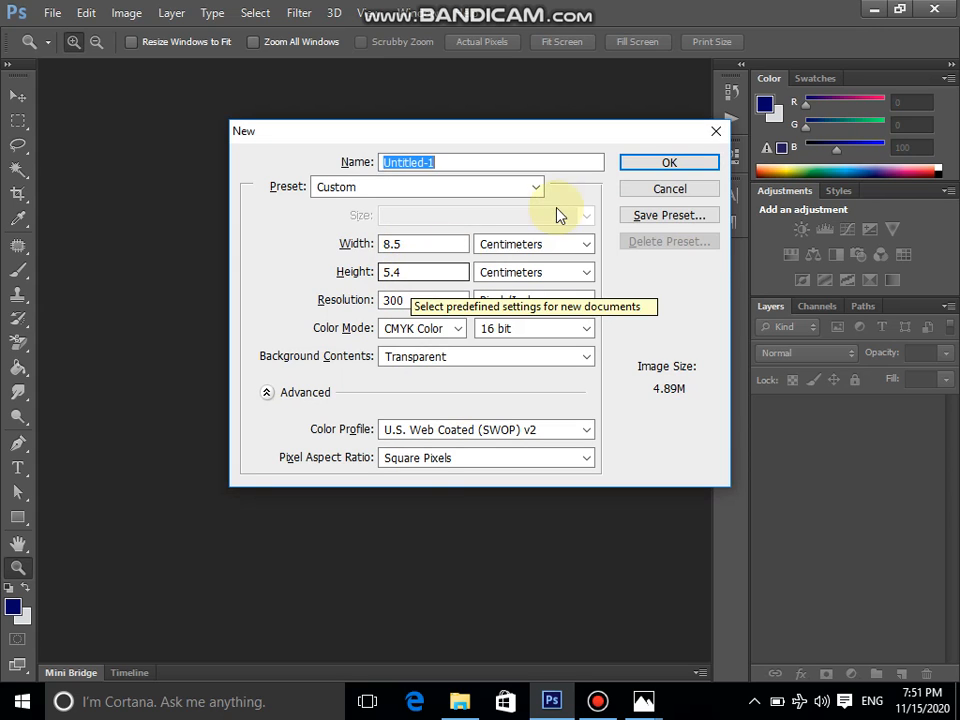
left_click(632, 164)
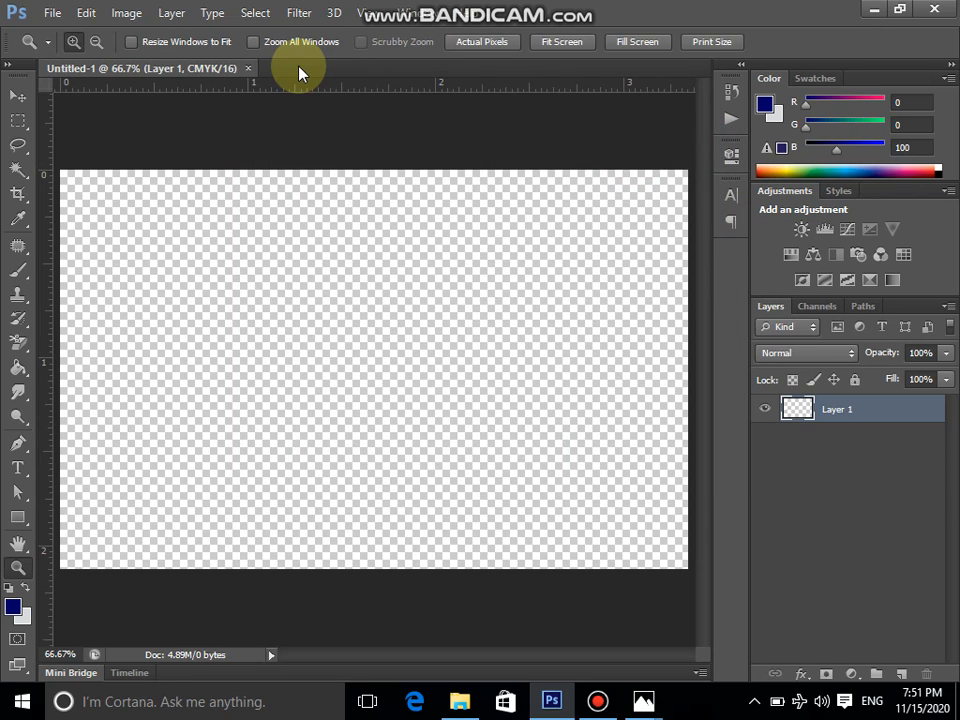
- Place two horizontal and two vertical guides along the four edges of the canvas
left_click(721, 43)
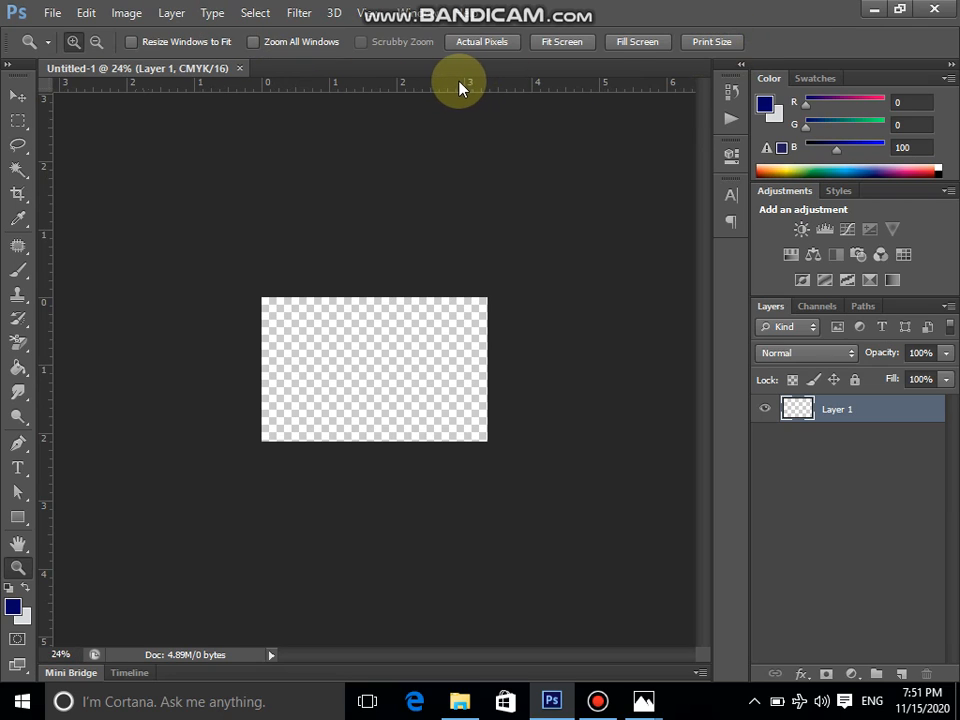
left_click_drag(459, 88, 464, 298)
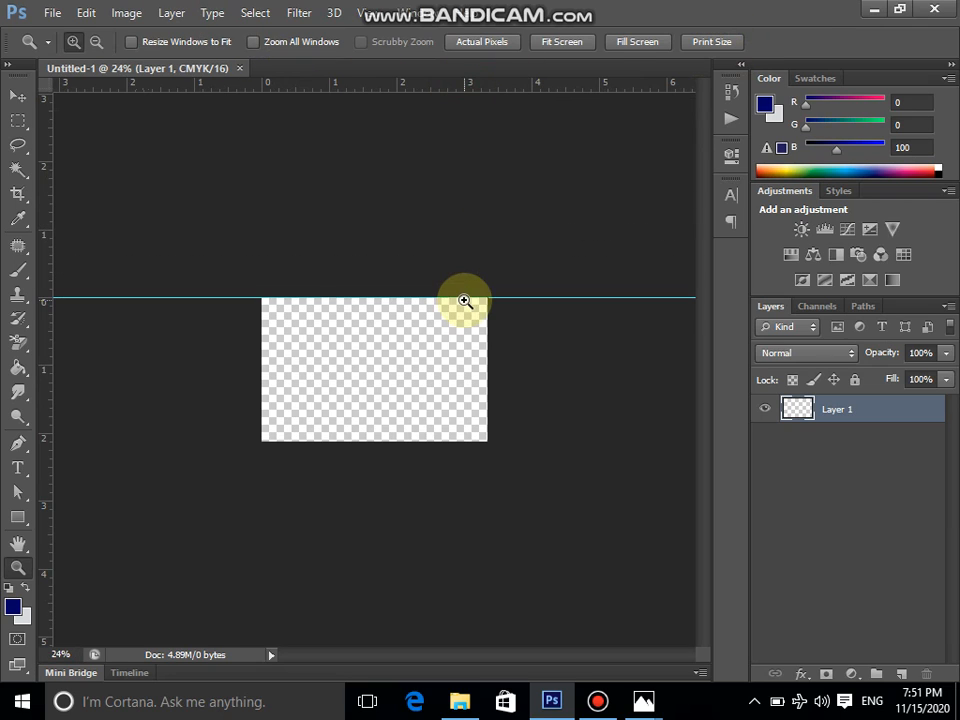
left_click_drag(439, 86, 467, 441)
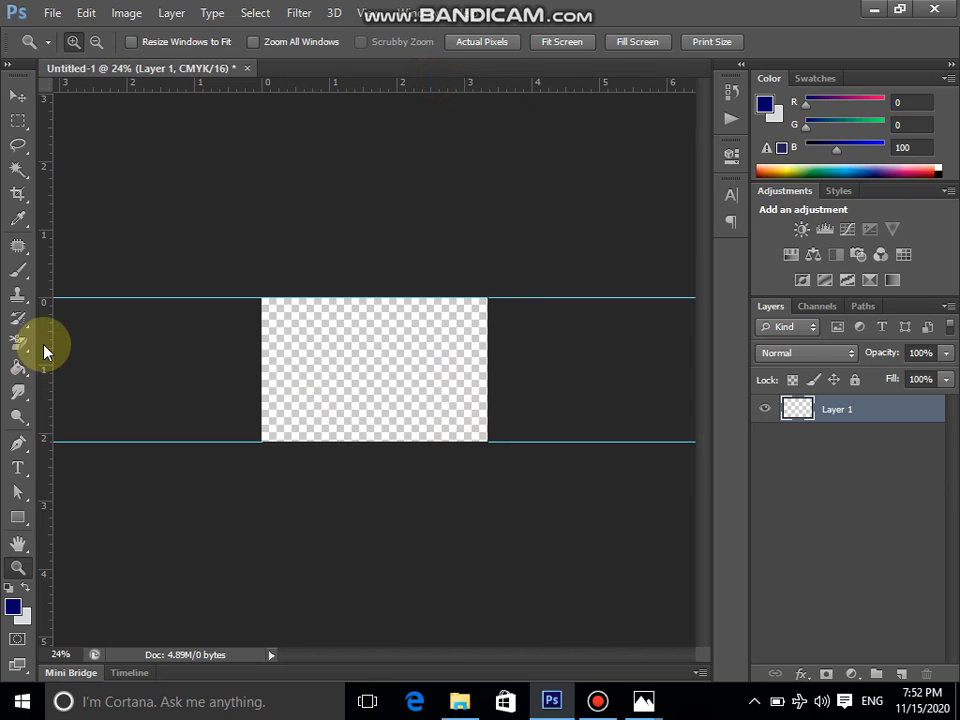
left_click_drag(43, 350, 264, 396)
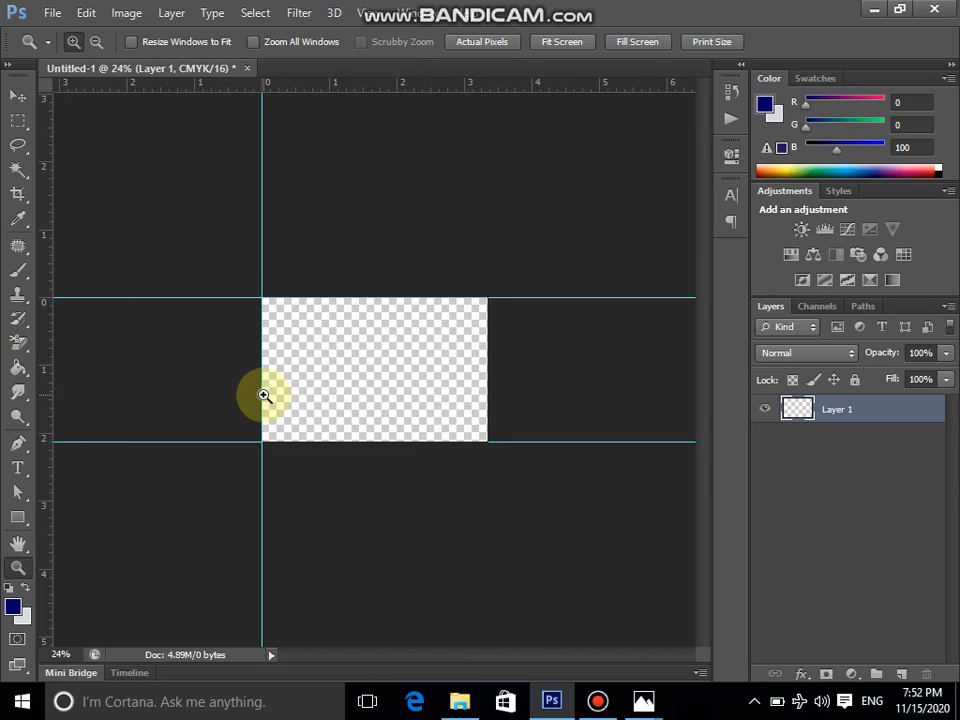
left_click_drag(45, 325, 487, 506)
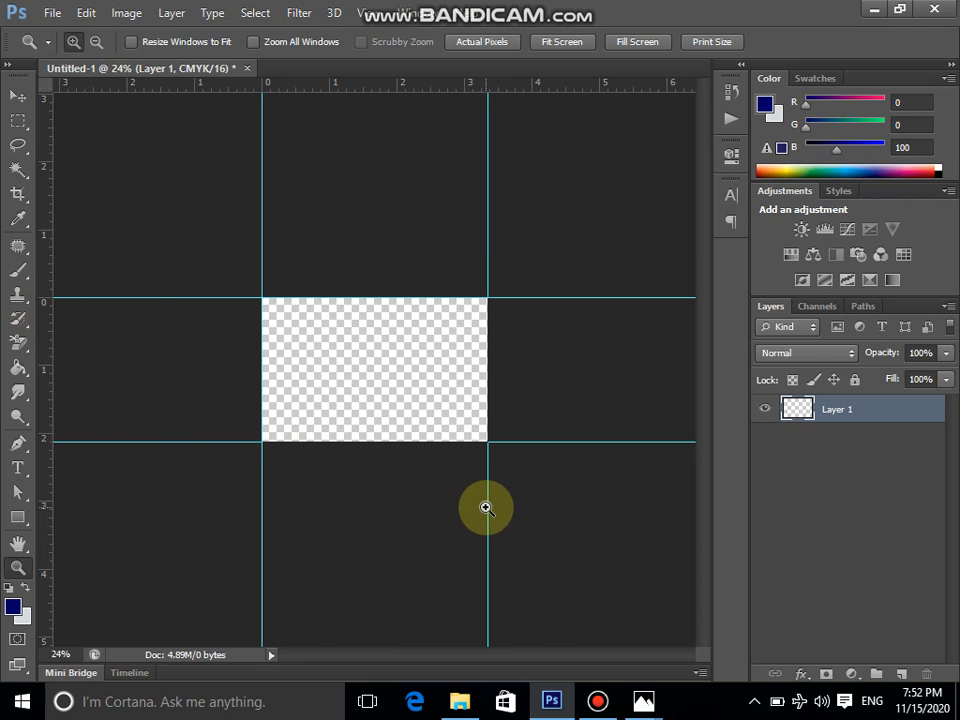
- Enlarge the canvas from its centre to 9 cm wide and 5.9 cm high
left_click(126, 14)
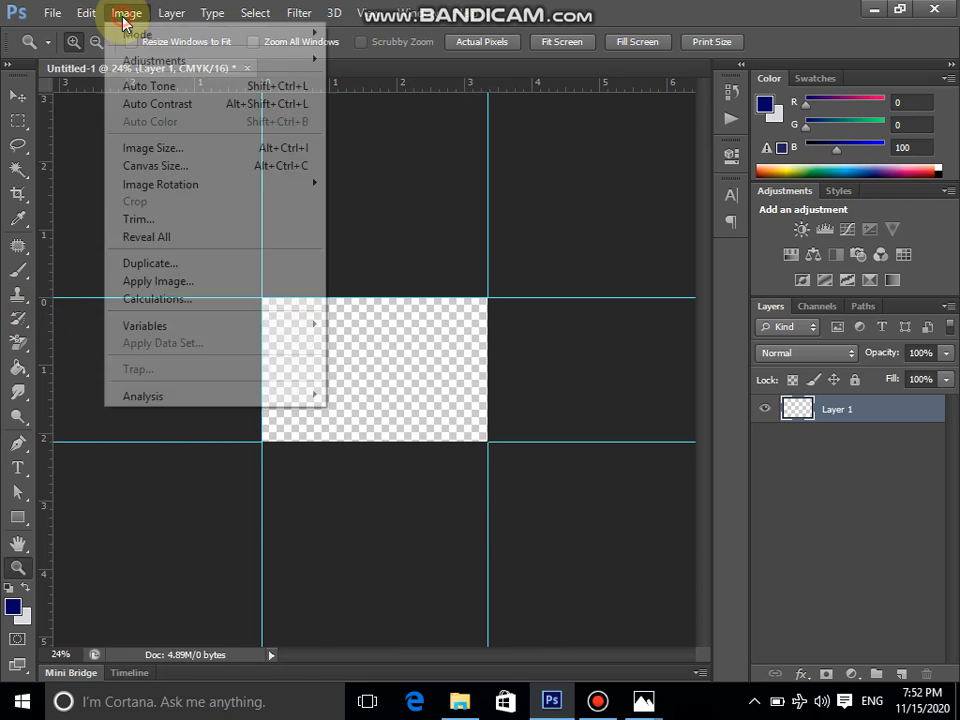
left_click(180, 168)
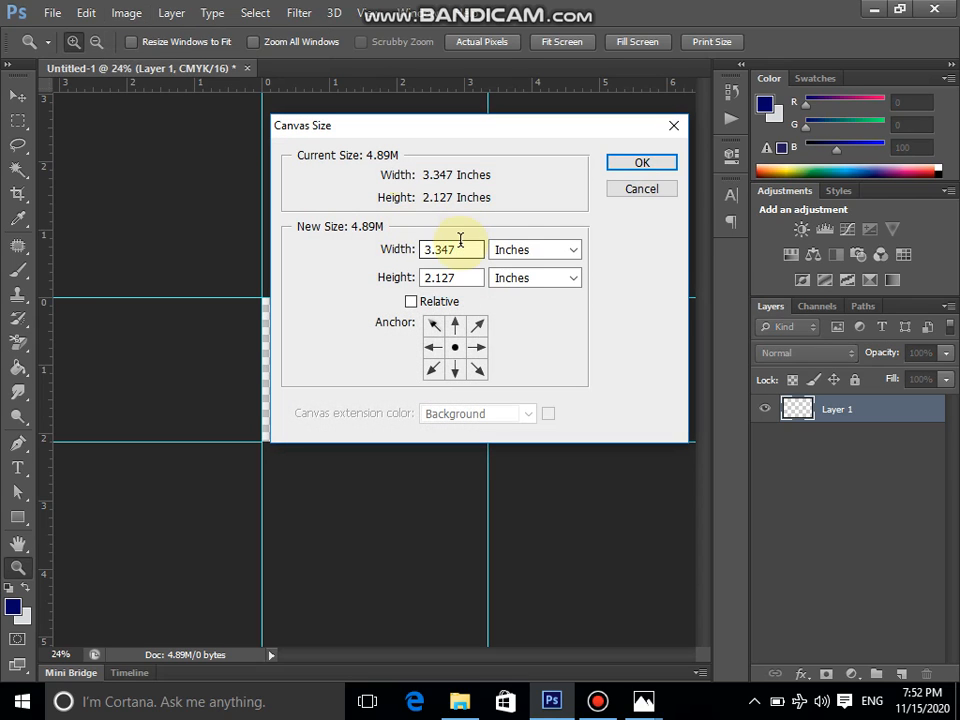
left_click(540, 257)
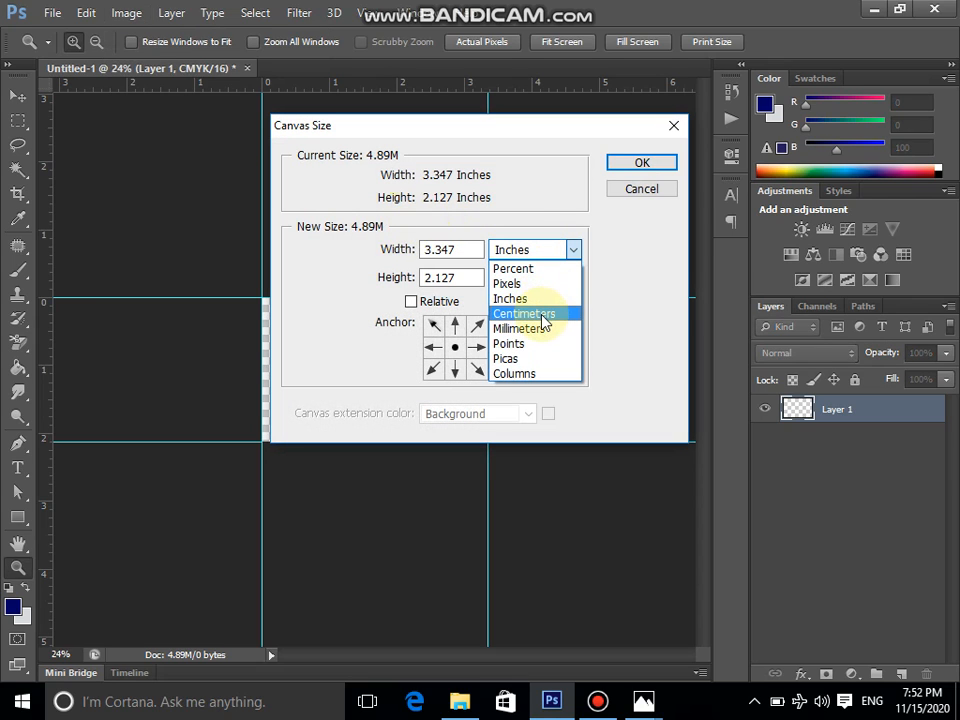
left_click(545, 316)
left_click_drag(463, 249, 415, 268)
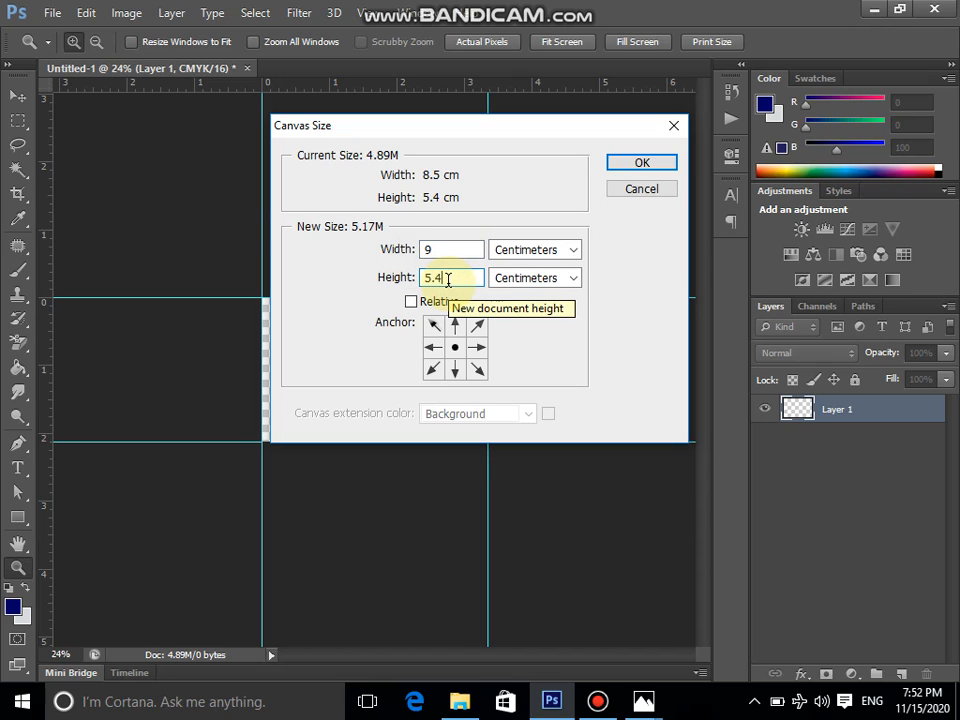
left_click(447, 280)
key("BackSpace")
type("9")
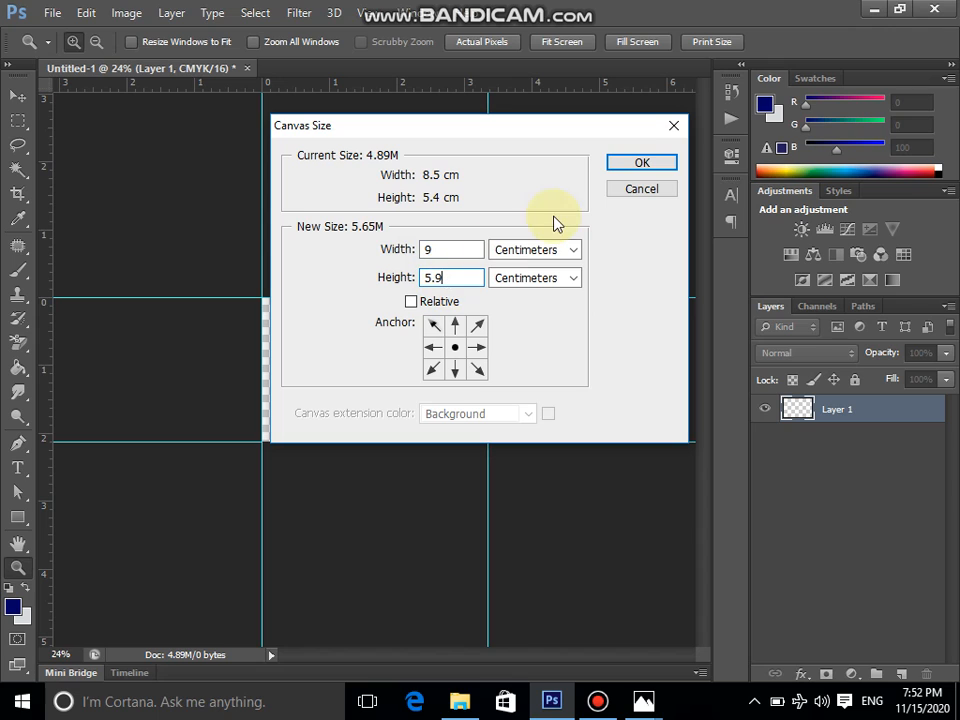
left_click(619, 166)
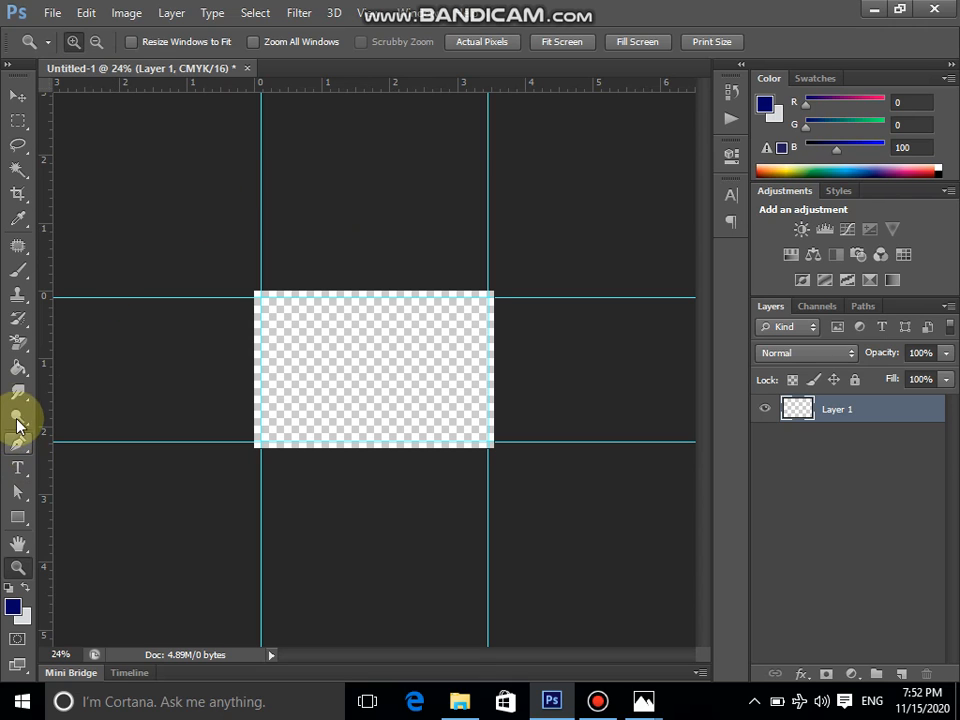
- Fill Layer 1 with the pale lavender colour c6c6ef using the Paint Bucket tool
left_click(18, 368)
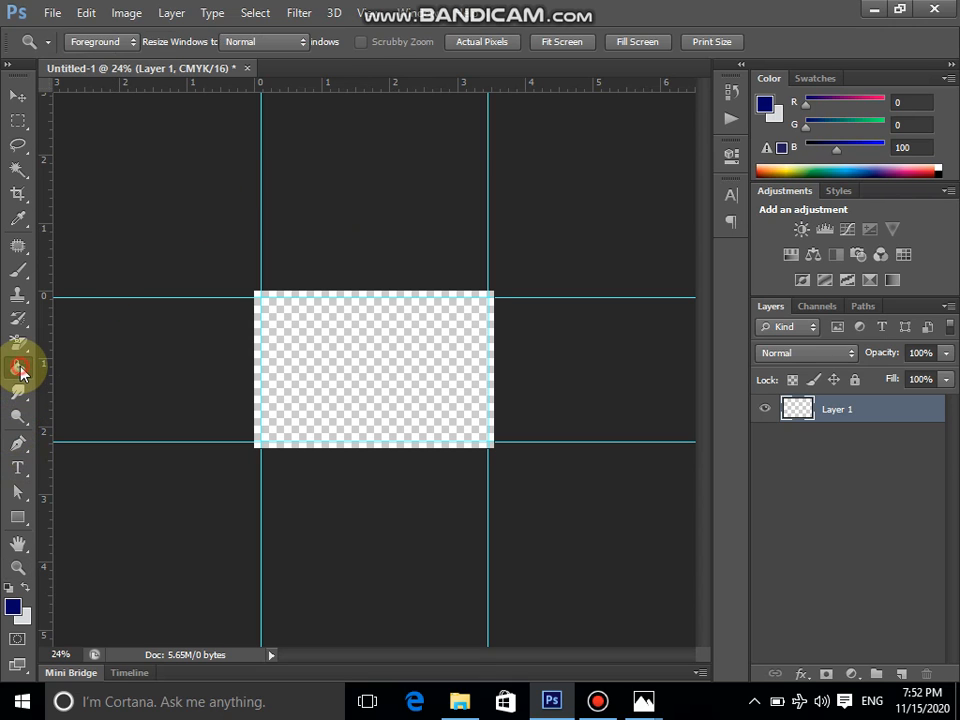
left_click(15, 609)
left_click(427, 336)
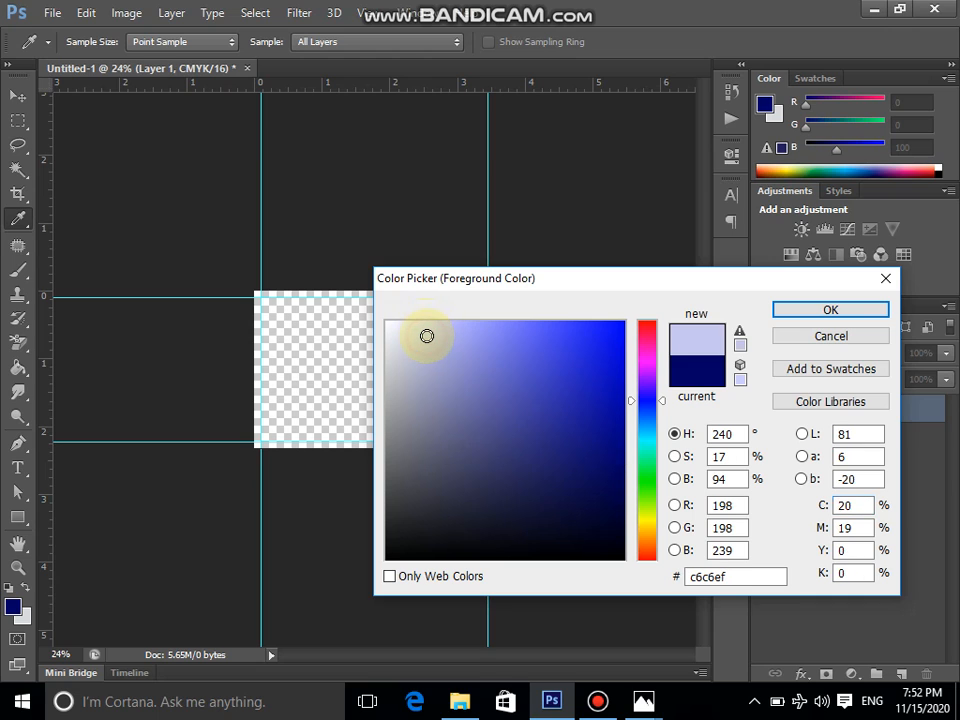
left_click(830, 311)
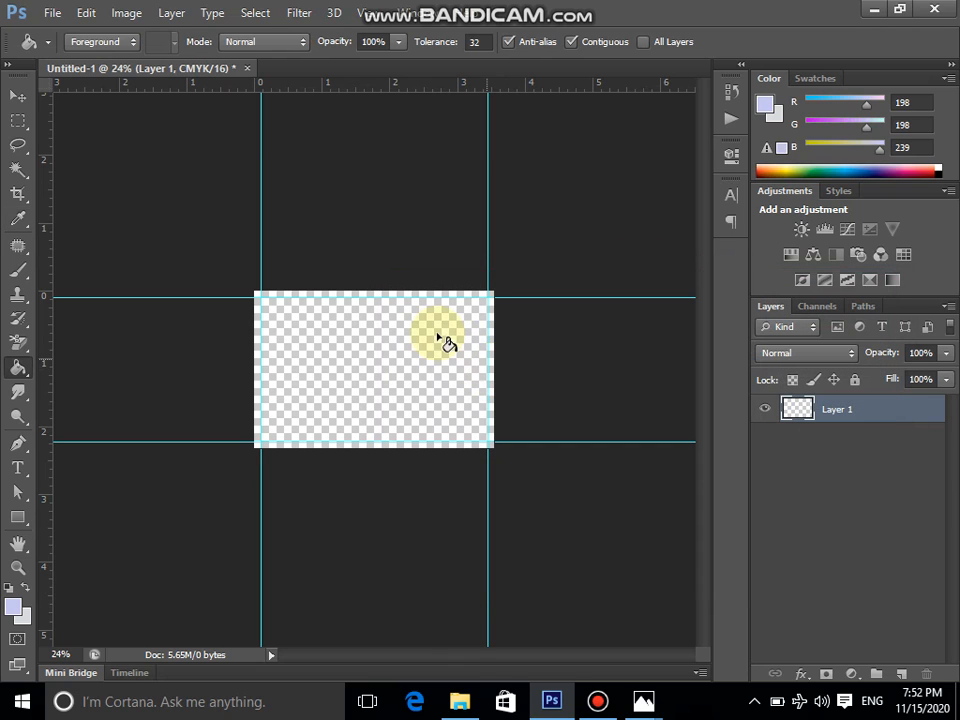
left_click(395, 334)
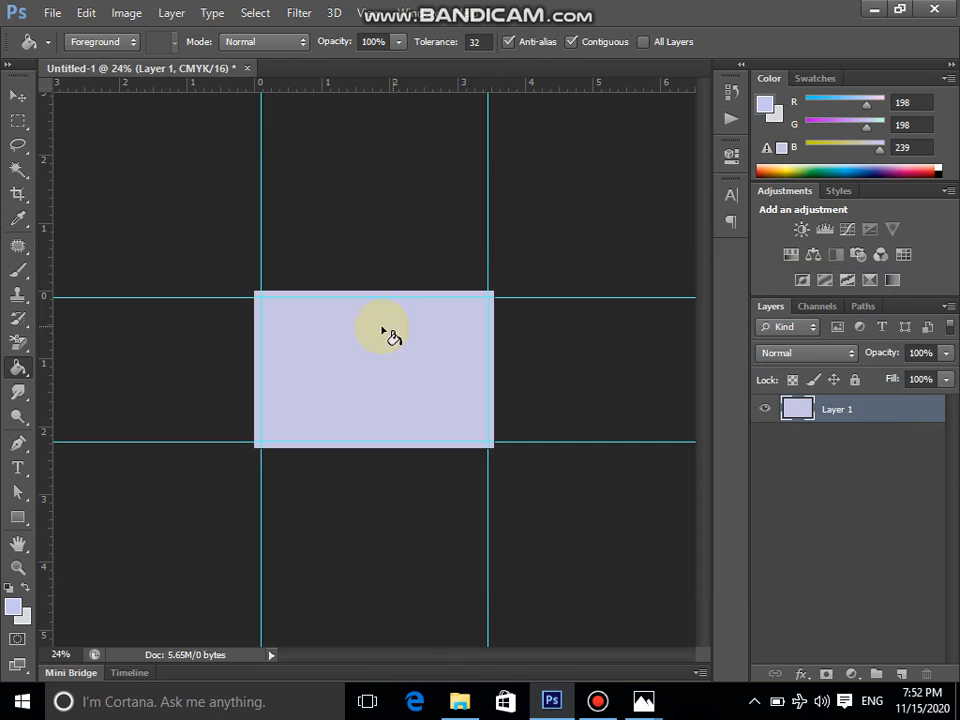
- Set the foreground colour to dark blue with RGB values 0, 0, 100
left_click(13, 608)
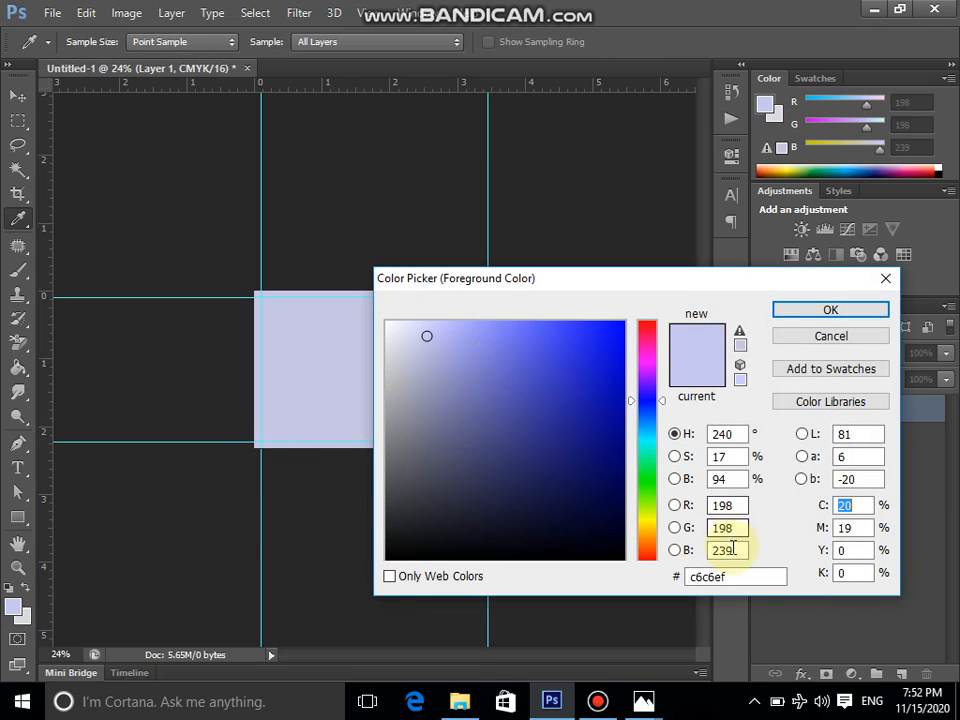
double_click(722, 505)
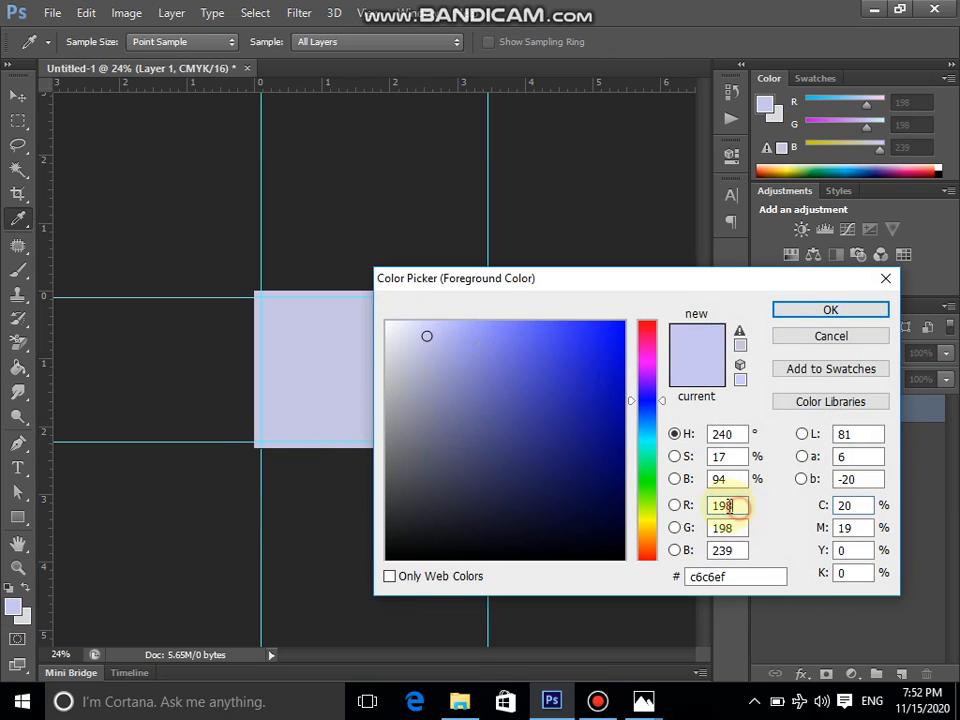
type("0")
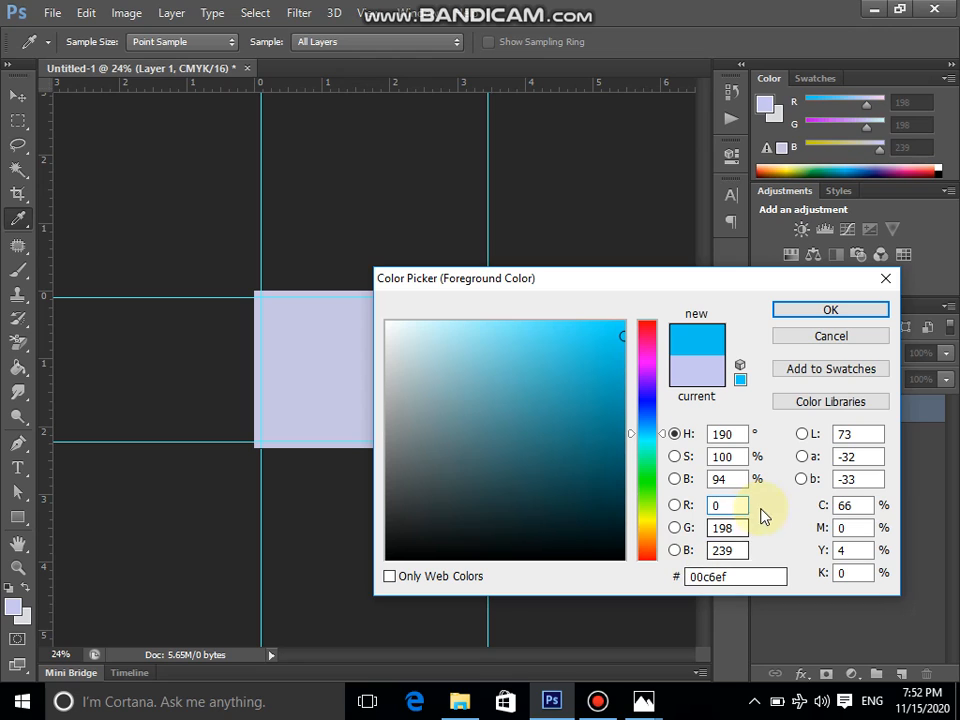
double_click(728, 528)
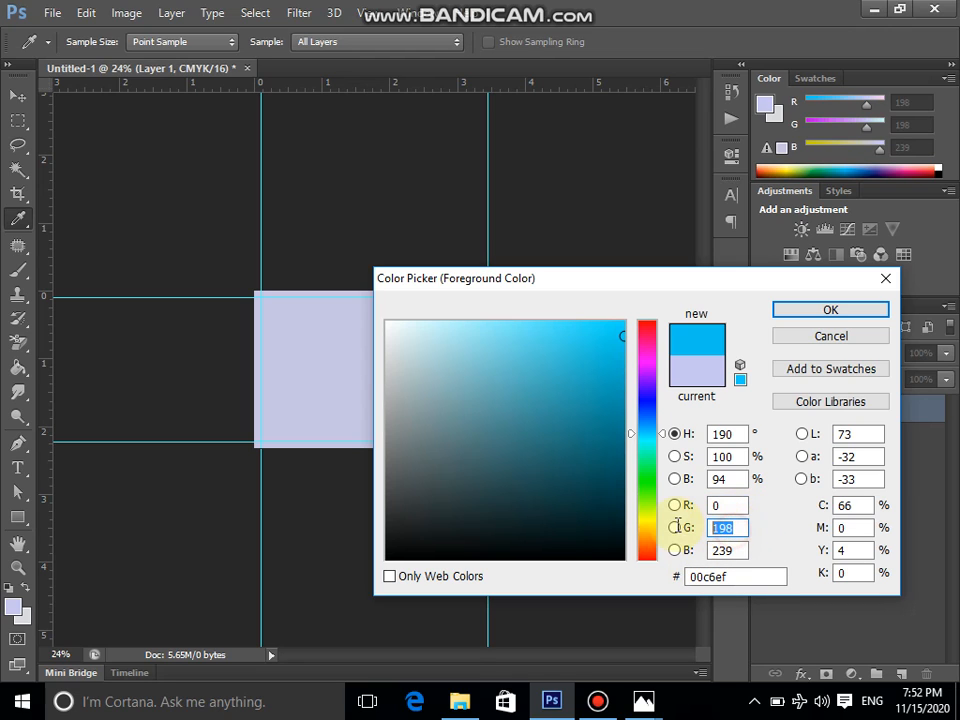
type("0")
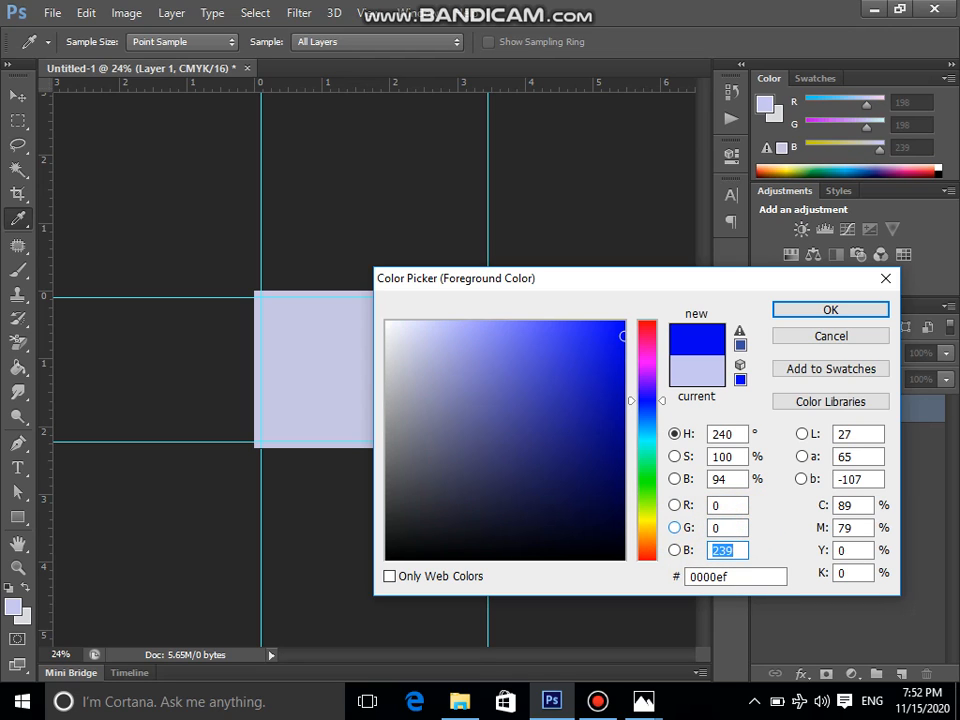
type("100")
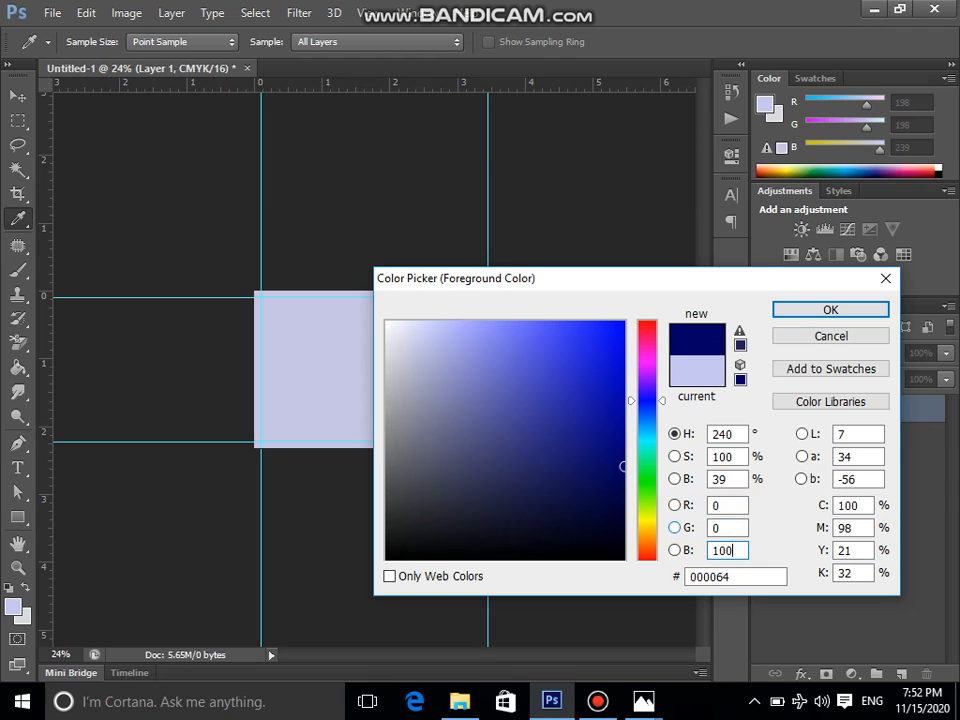
left_click(852, 312)
key("g")
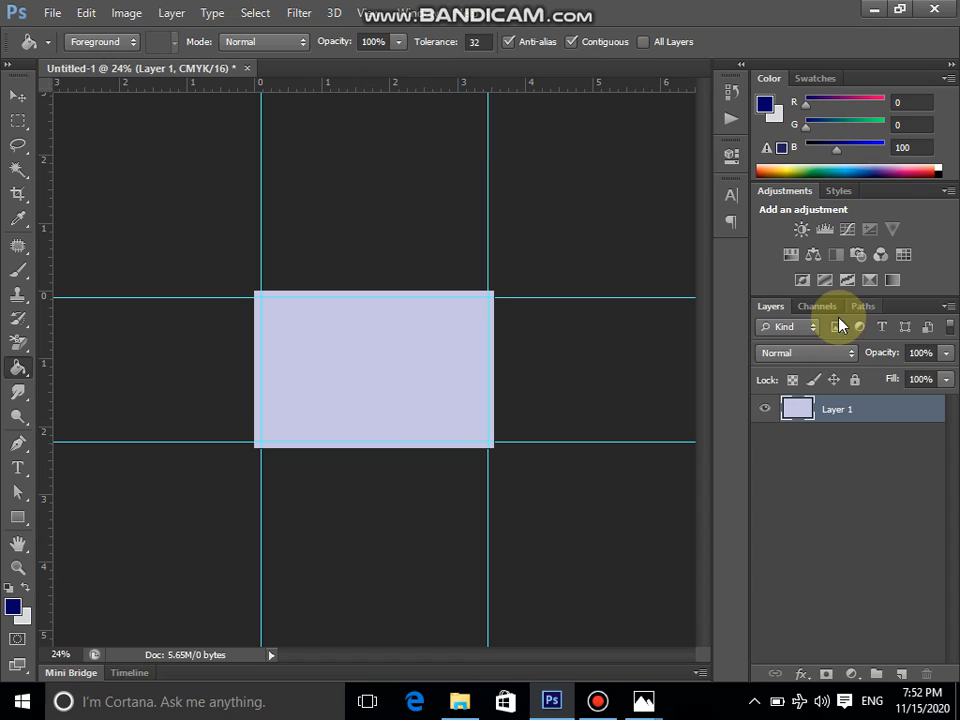
- Draw a dark blue rectangle shape without stroke, about 1134 × 254 px, as a band across the card's top edge
left_click(17, 518)
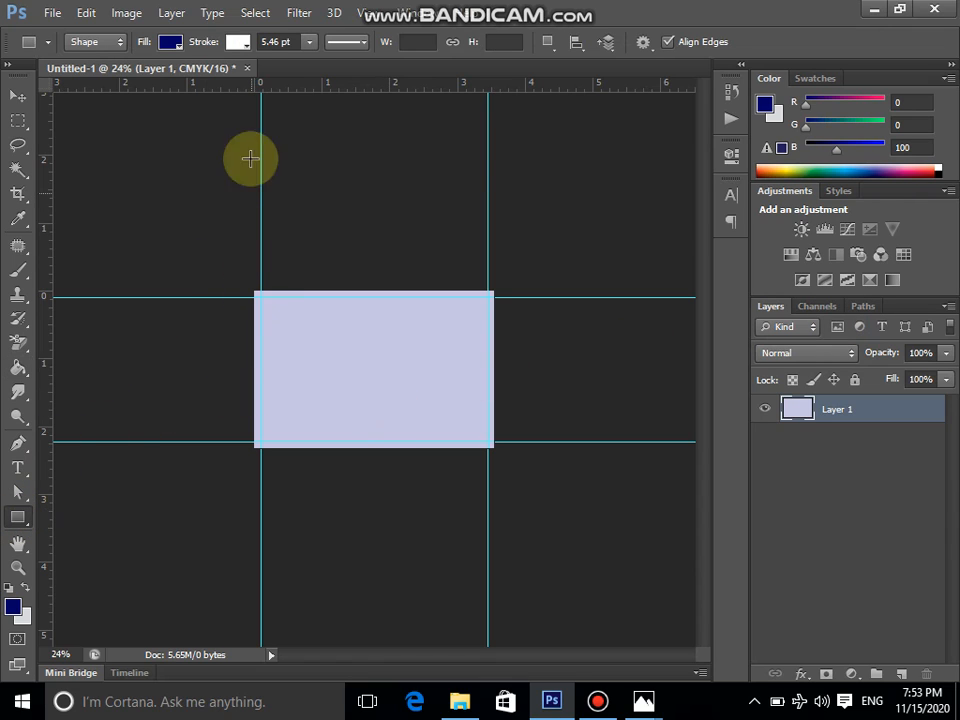
left_click(313, 43)
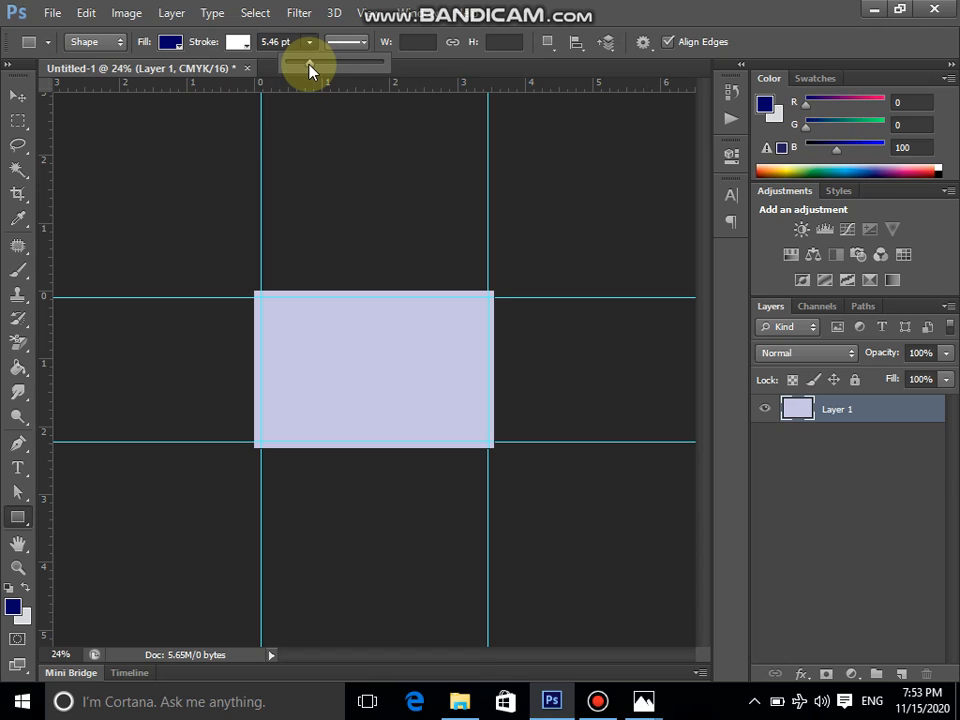
left_click_drag(309, 66, 277, 66)
left_click(246, 47)
left_click(158, 78)
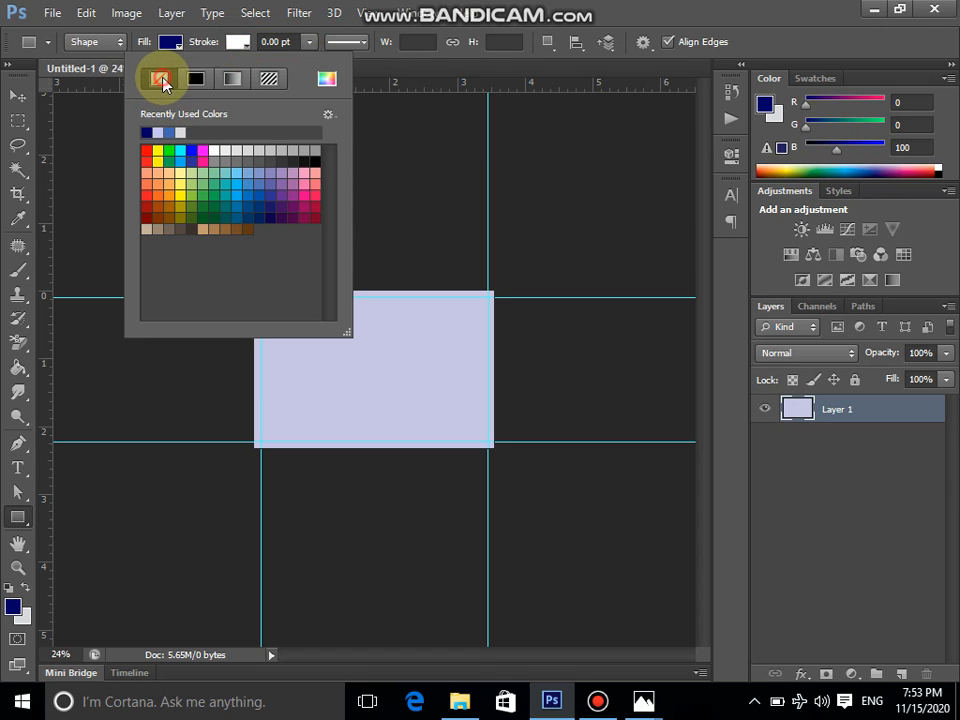
left_click(420, 139)
left_click(424, 139)
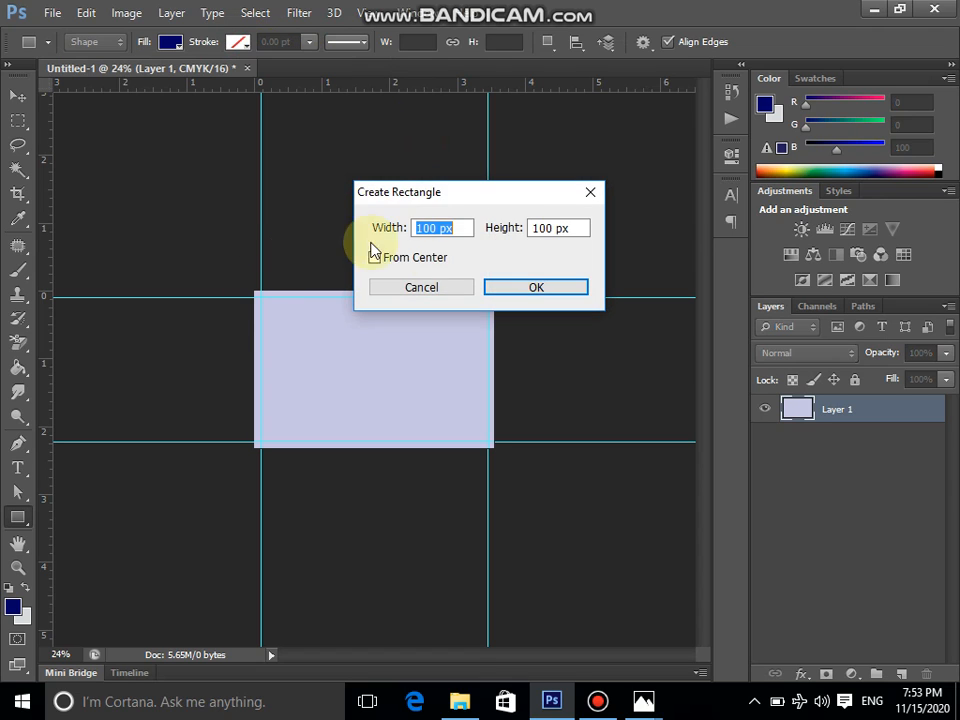
left_click(434, 288)
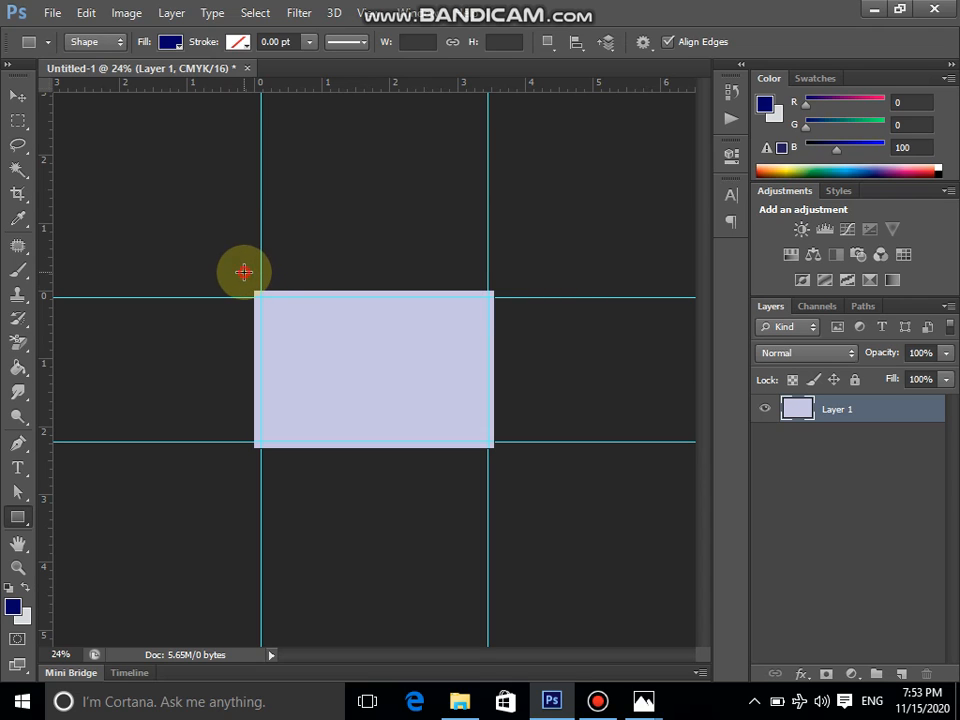
left_click_drag(244, 272, 495, 326)
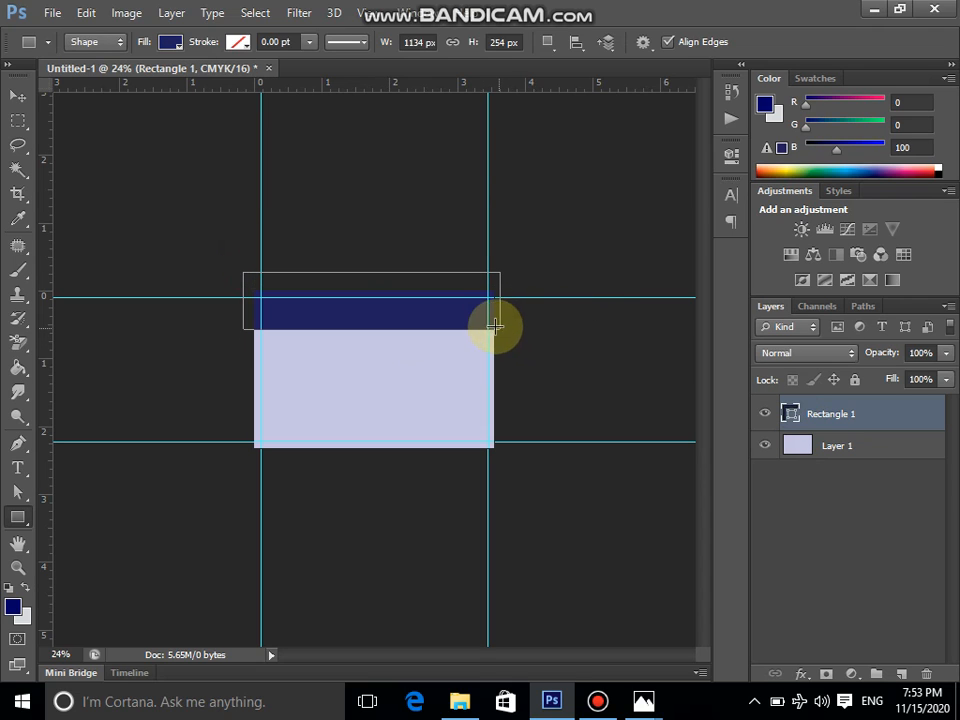
- Duplicate the dark blue band straight down onto the card's bottom edge and deselect it
left_click(18, 95)
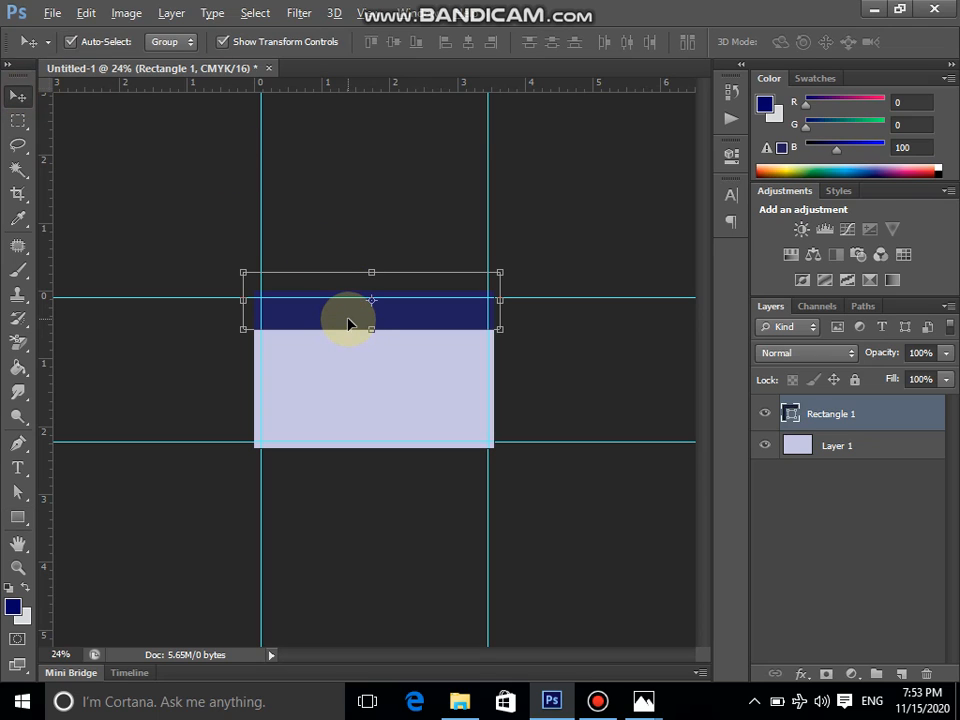
left_click_drag(350, 324, 349, 458)
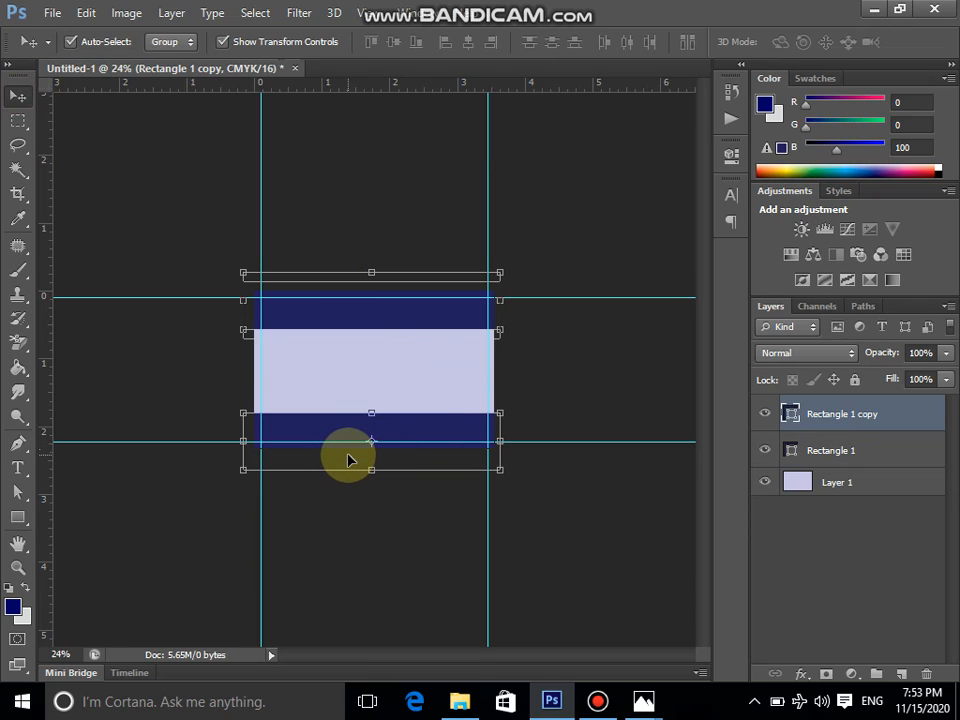
left_click(560, 366)
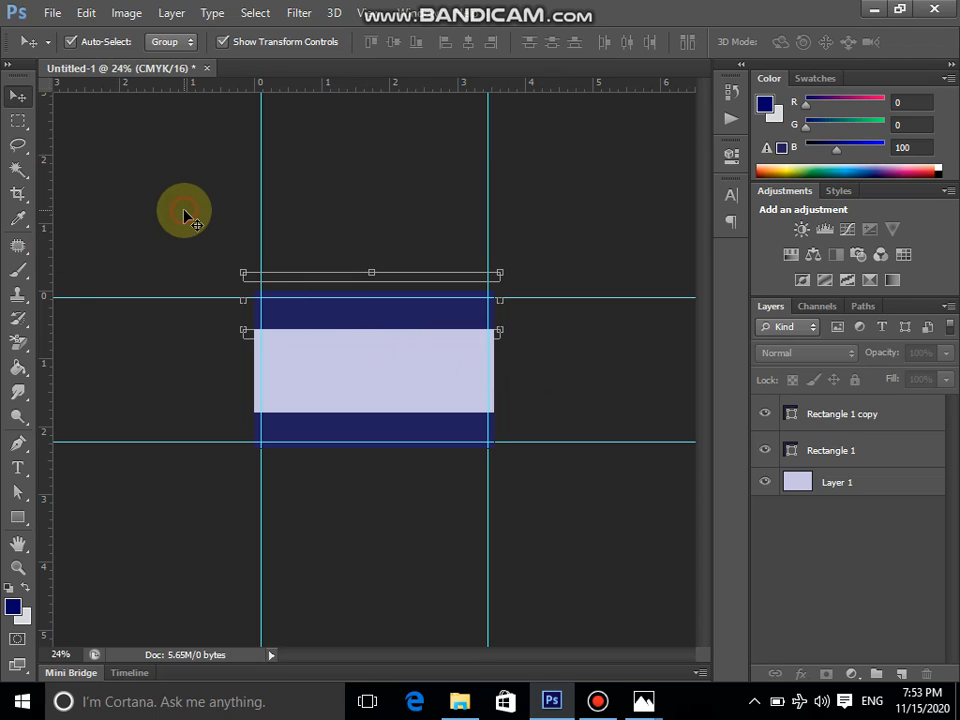
key("z")
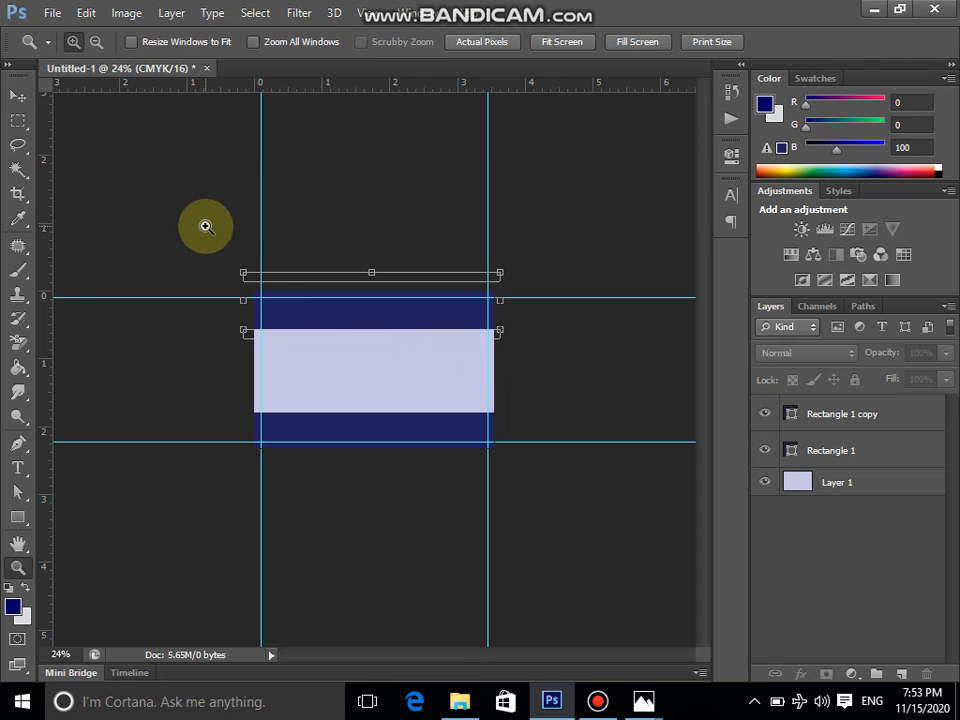
left_click(231, 224)
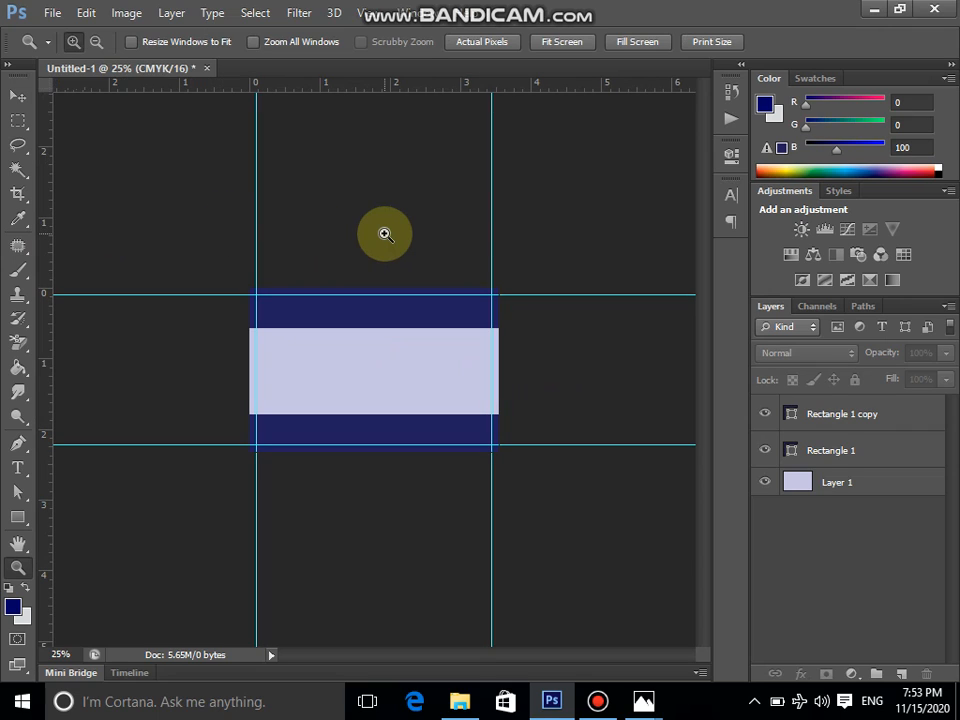
- Place the green emblem image "unnamed" from the dsign images folder into the card document
left_click(577, 46)
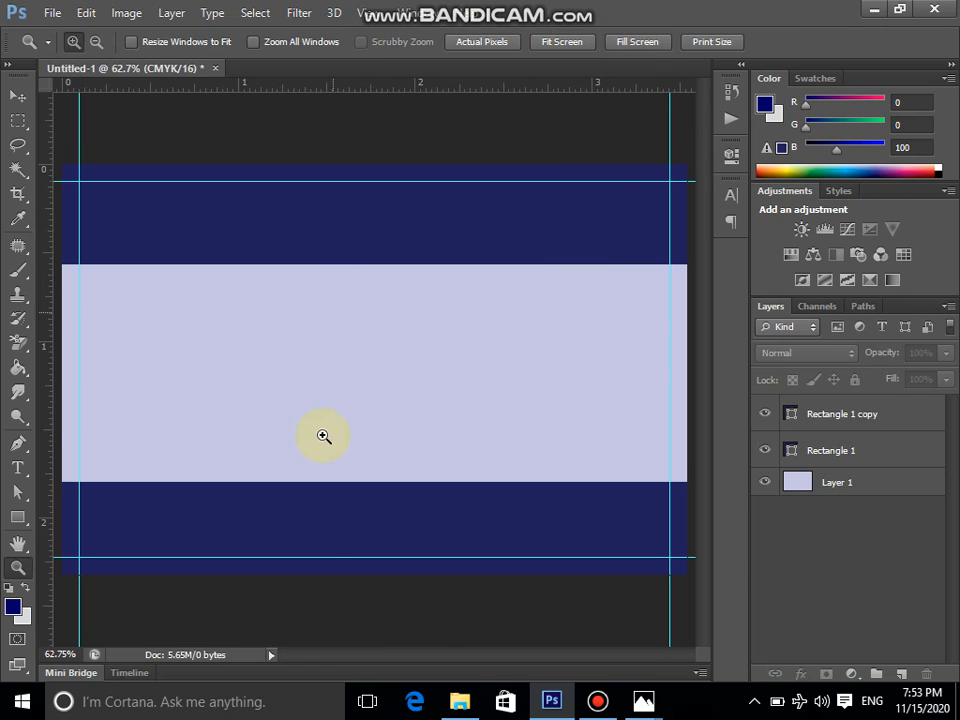
left_click(460, 695)
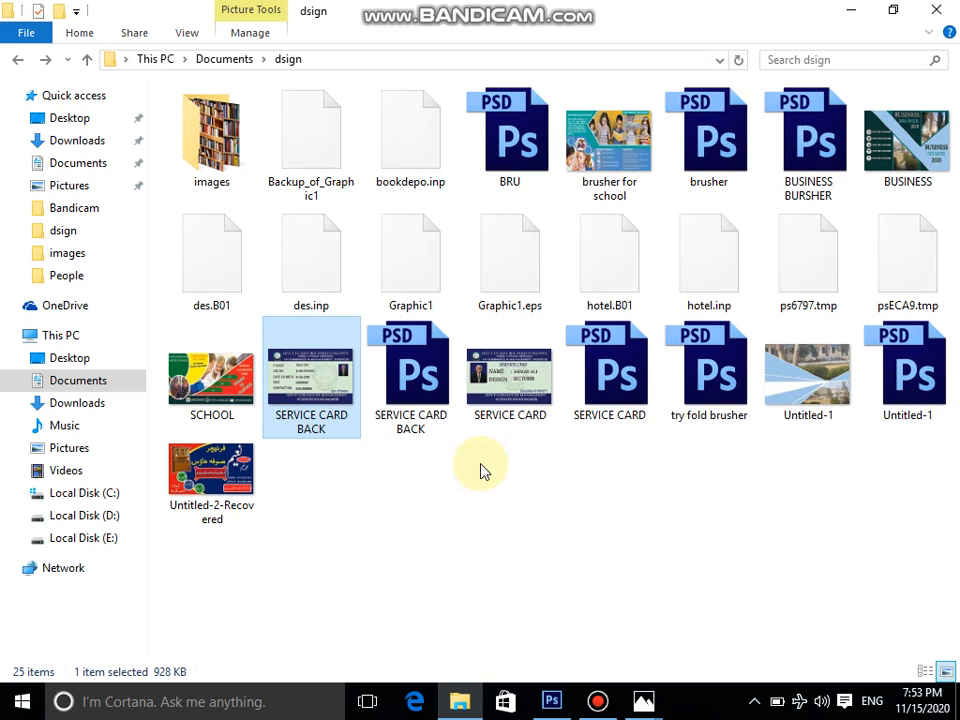
double_click(211, 135)
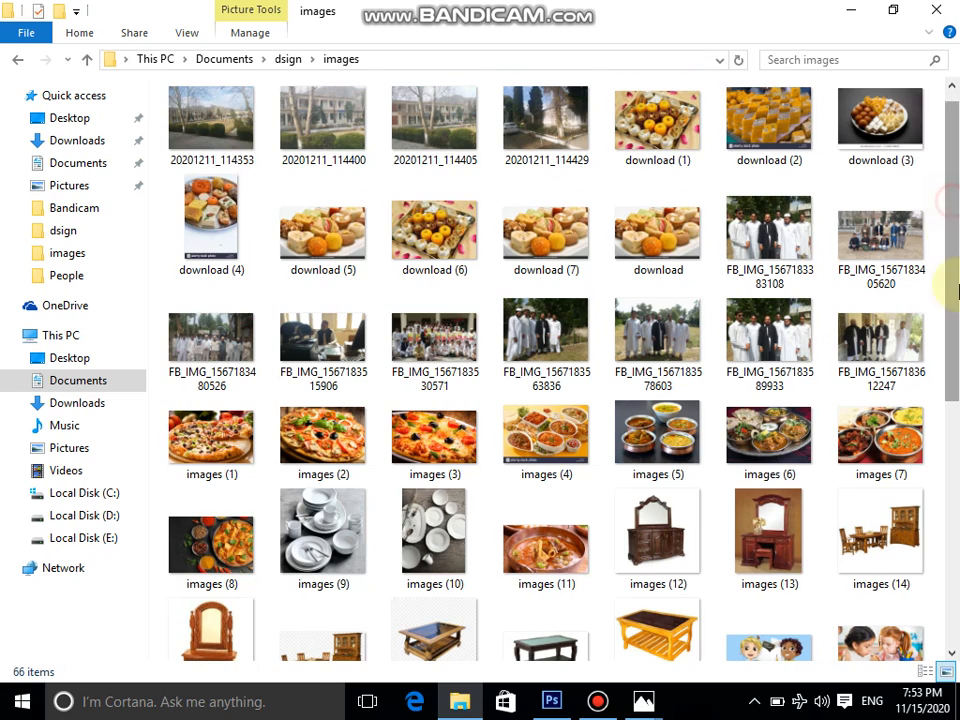
left_click_drag(951, 246, 951, 518)
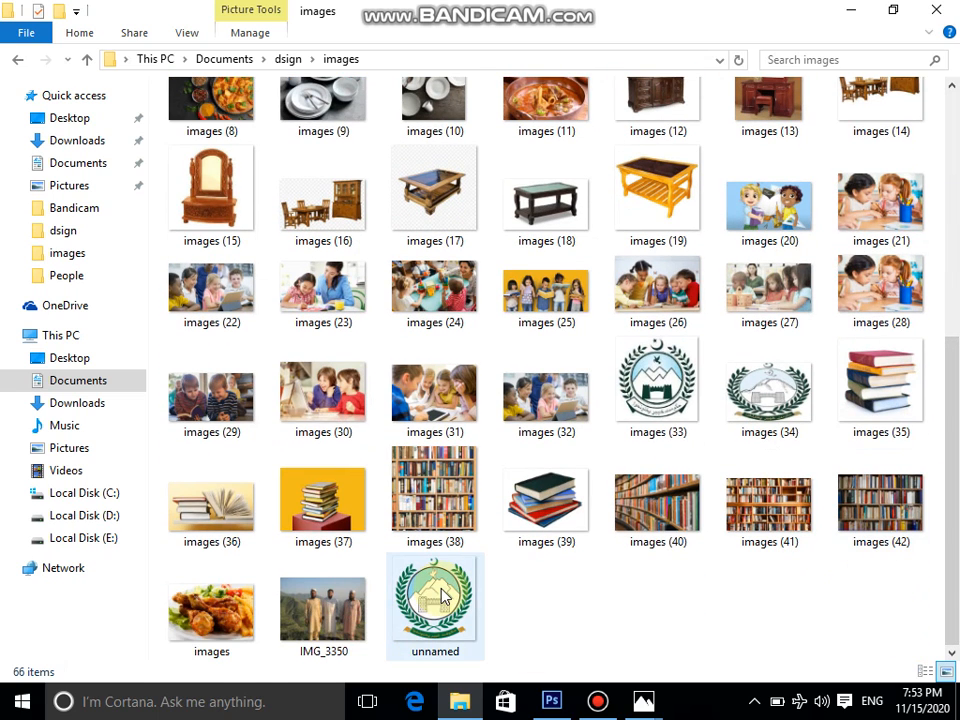
left_click_drag(478, 643, 442, 457)
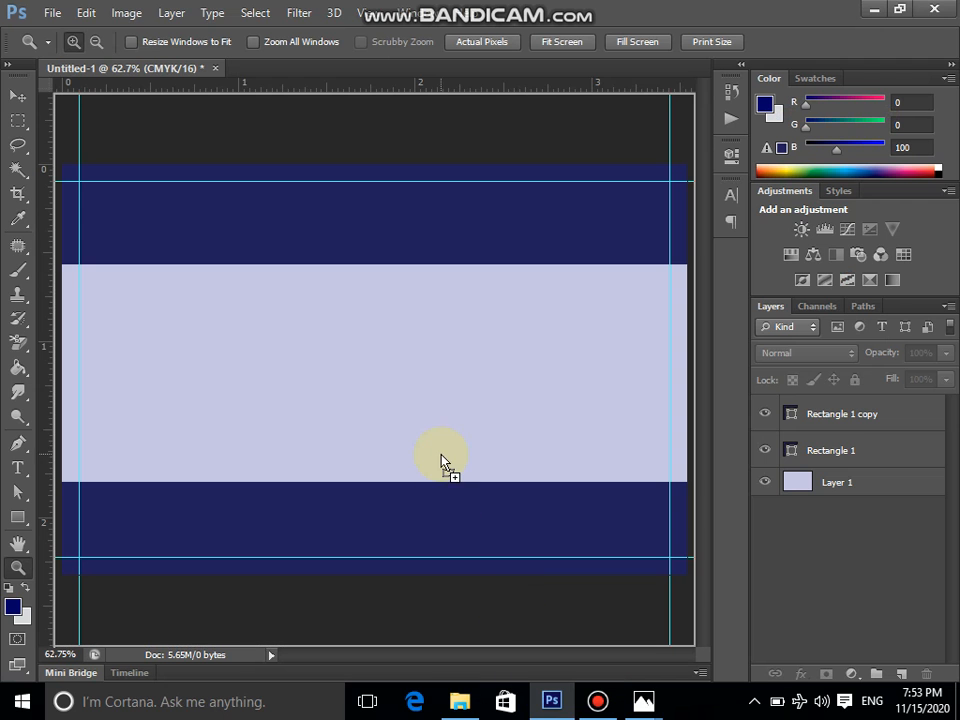
- Scale the emblem down to about 8.4% and fit it inside the upper-left guide corner of the top band
left_click_drag(213, 243, 189, 223)
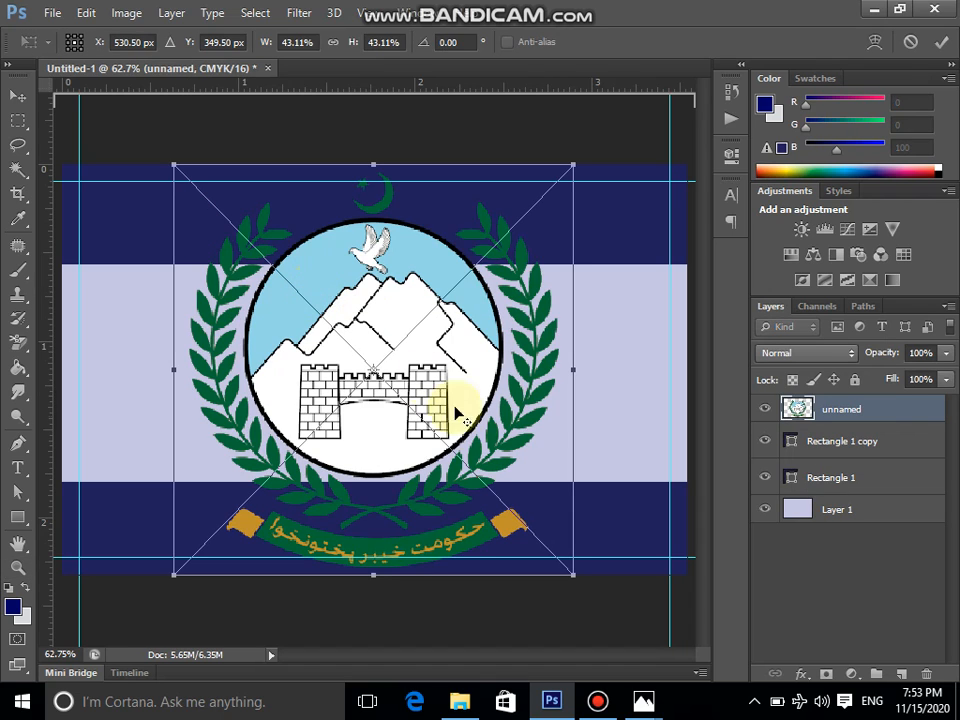
left_click_drag(572, 571, 146, 223)
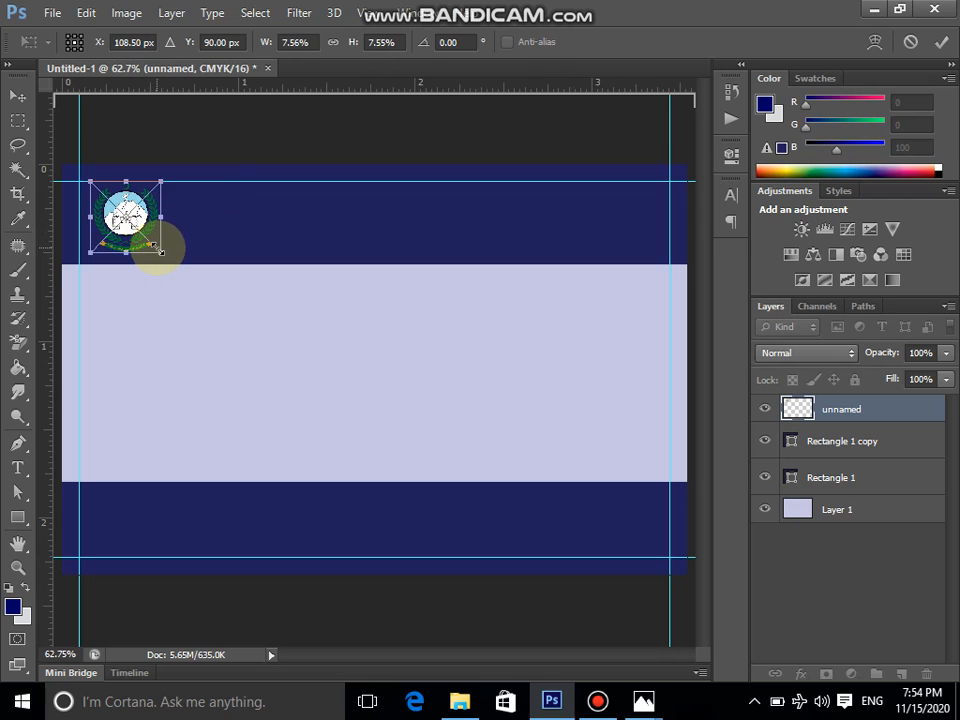
left_click_drag(160, 251, 143, 246)
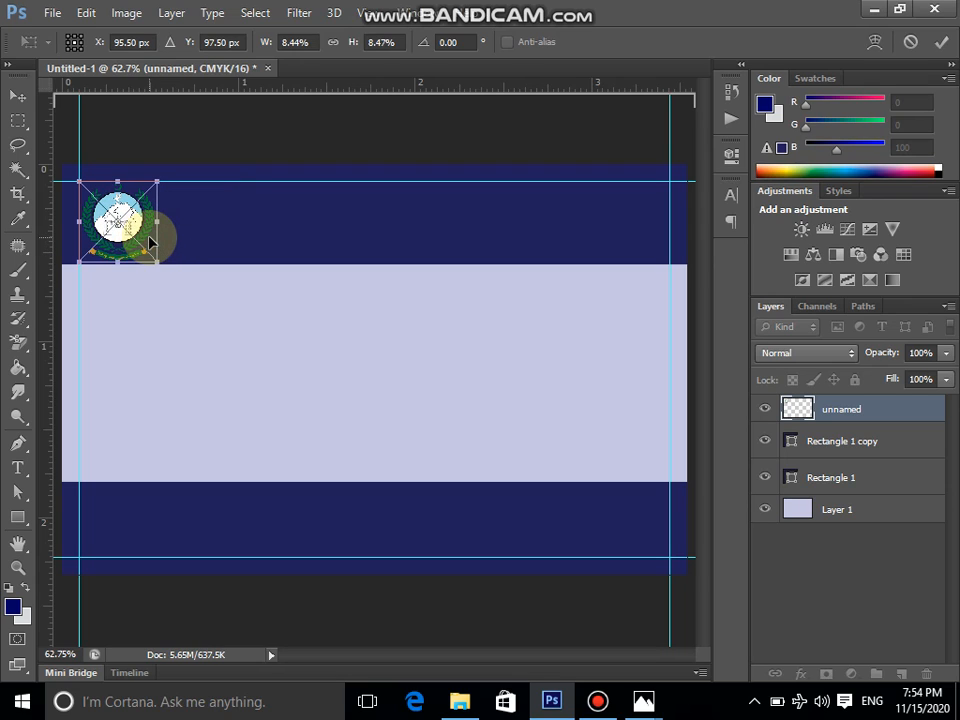
key("Return")
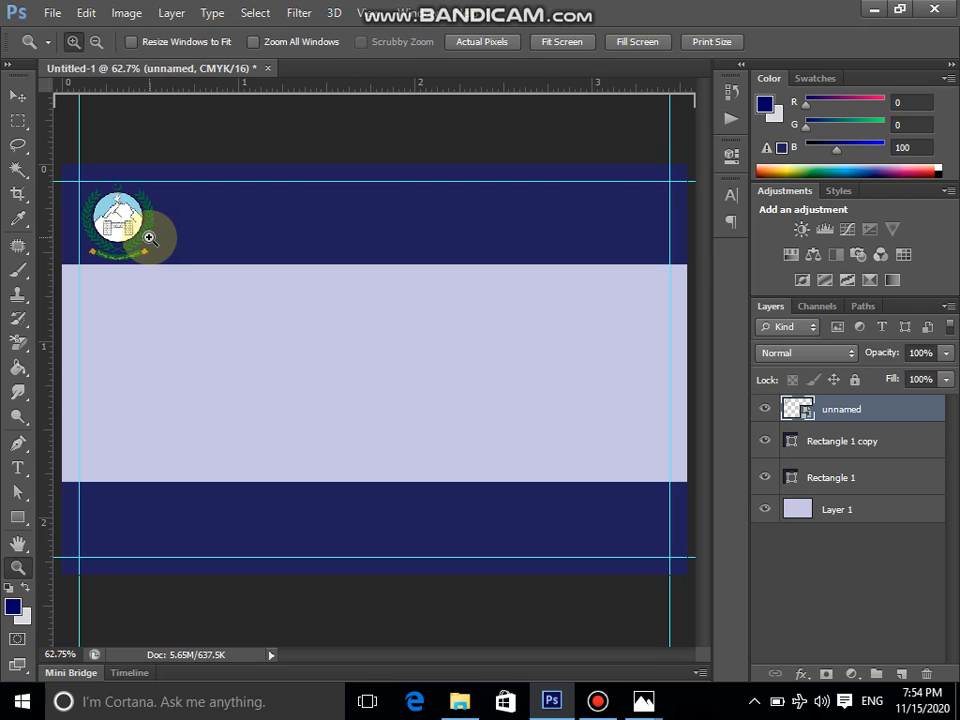
- Add a near-white text line reading "GOVT OF KHYBER PAKHTONKHWA" in 12 pt Adobe Arabic Regular
left_click(17, 466)
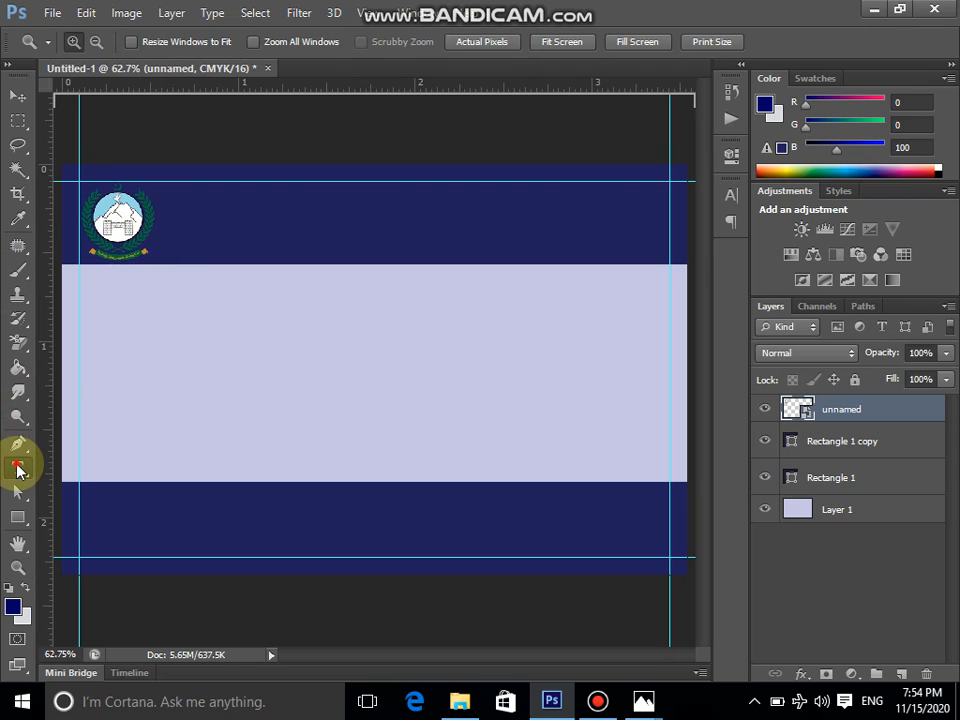
left_click(203, 213)
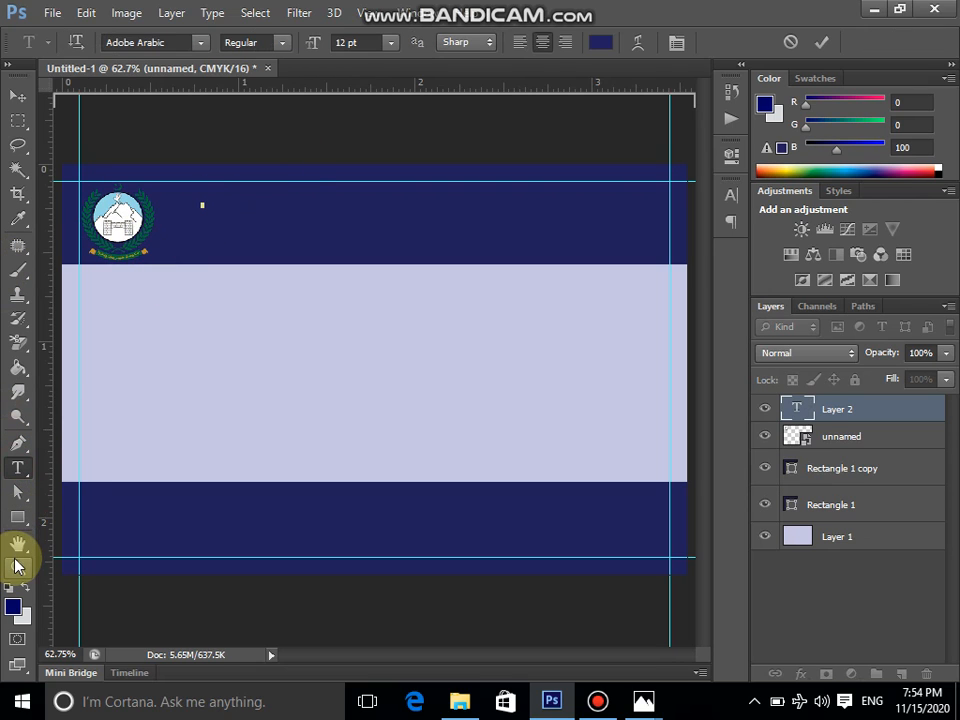
left_click(602, 43)
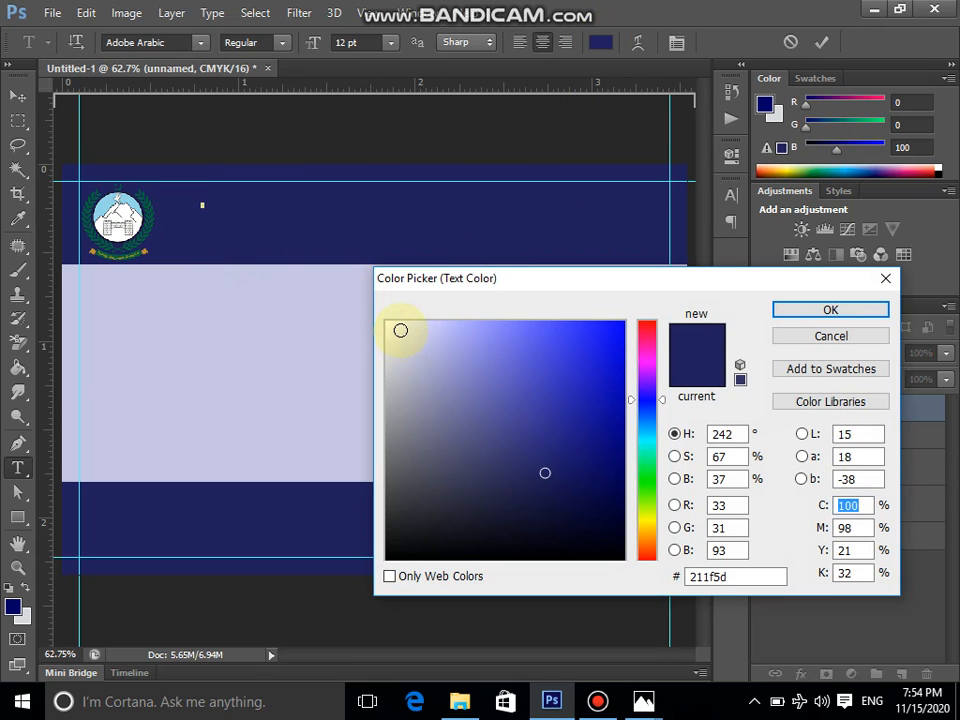
left_click(400, 330)
left_click(782, 313)
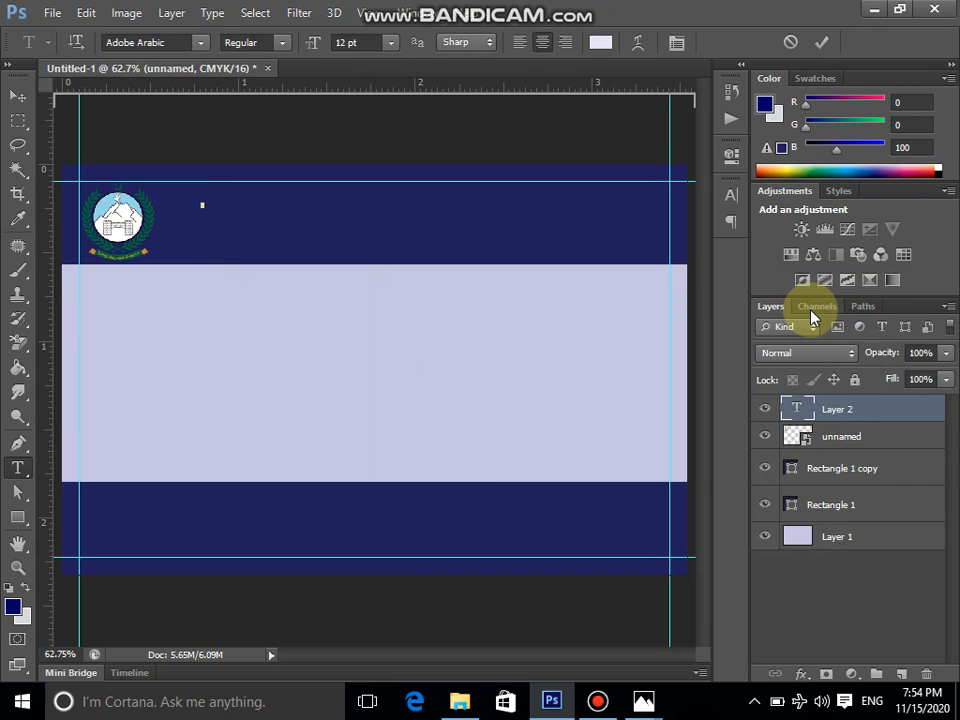
type("GO")
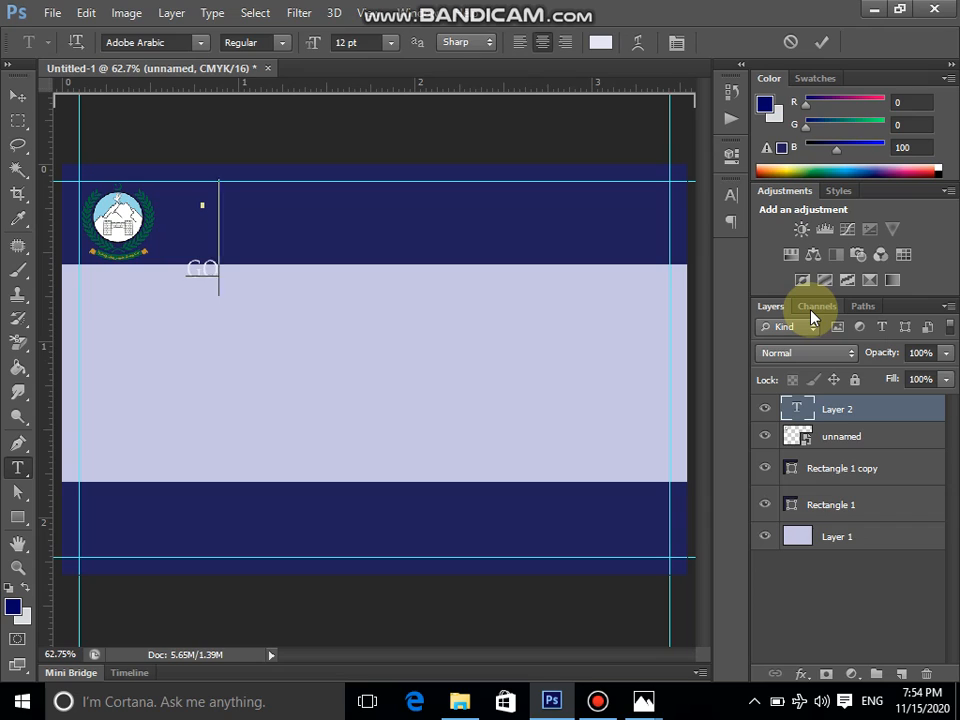
type("VT OF")
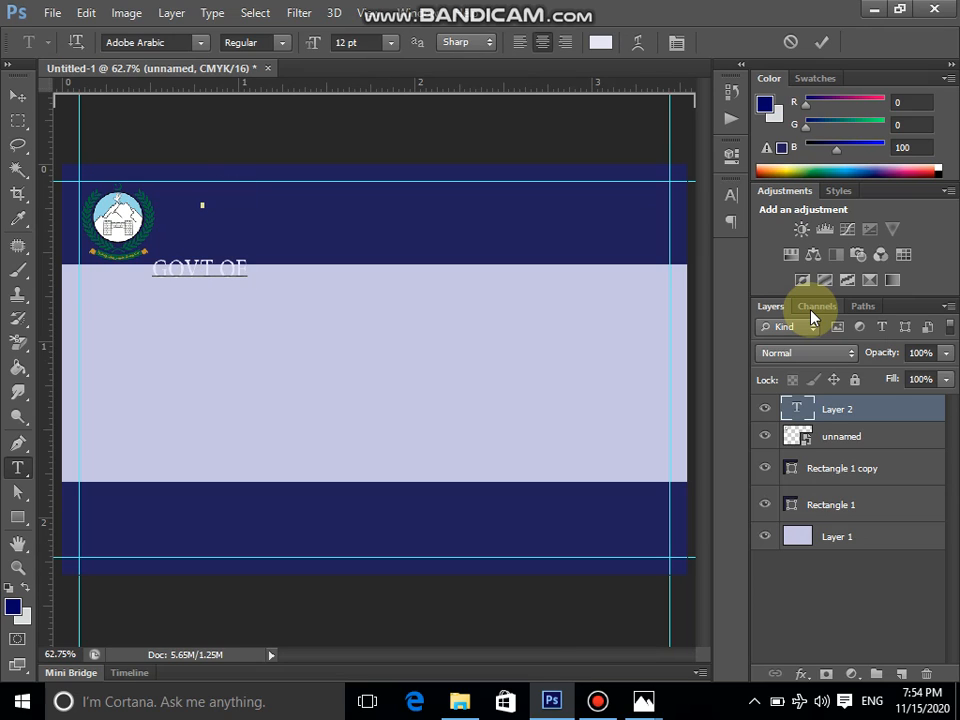
type(" KHYBER")
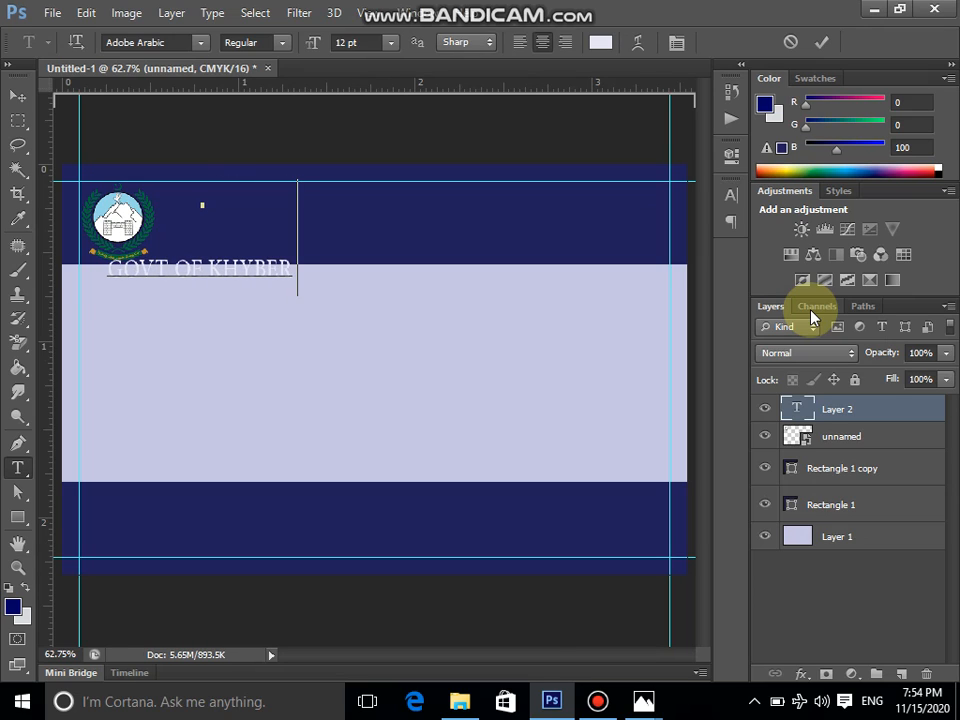
type(" PAKH")
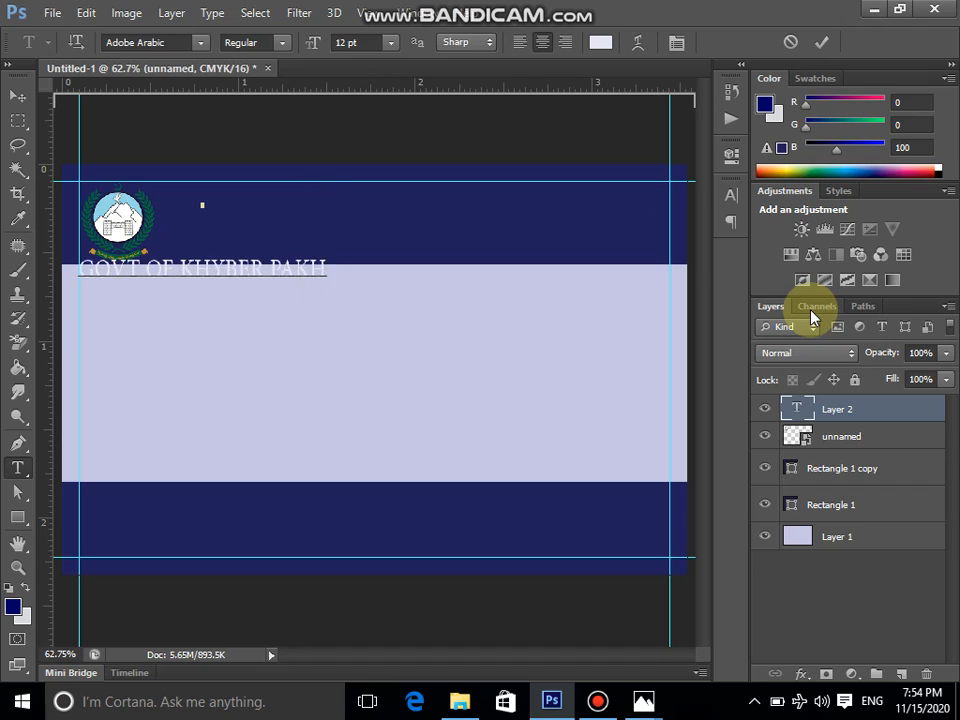
type("TONKHWA")
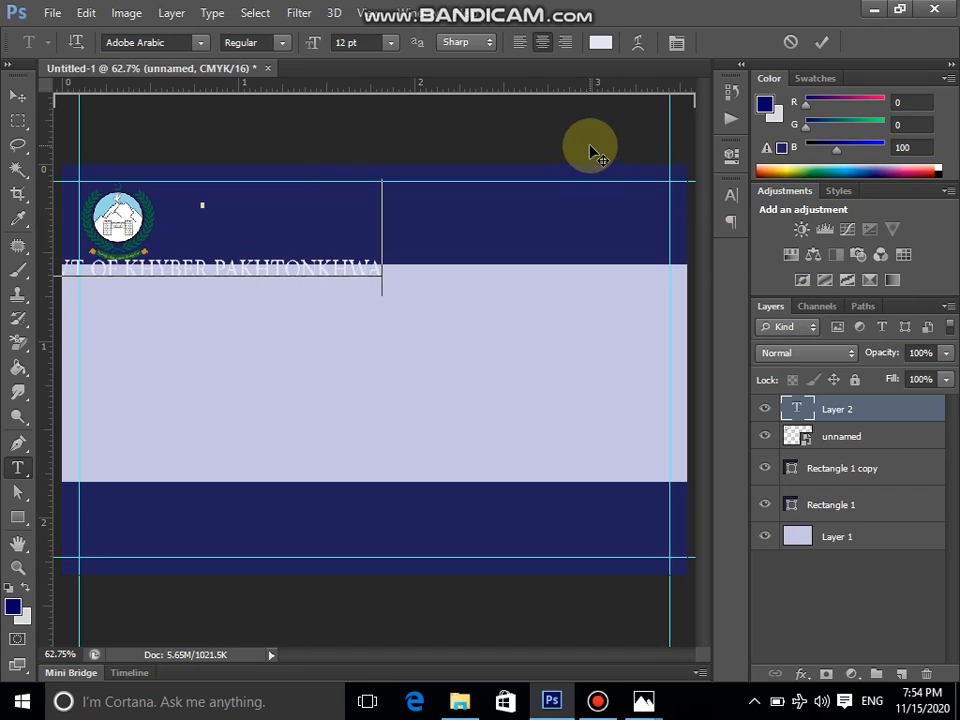
- Move the heading into the top band, enlarge it to about 140%, and fit it between the emblem and the right guide
left_click(18, 97)
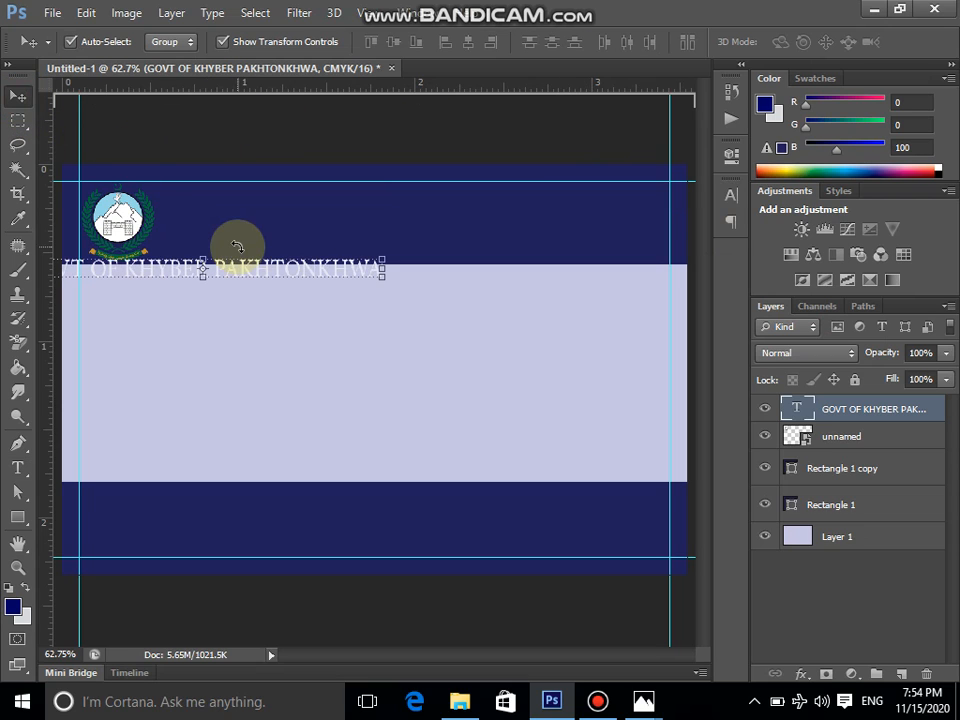
left_click_drag(262, 268, 437, 200)
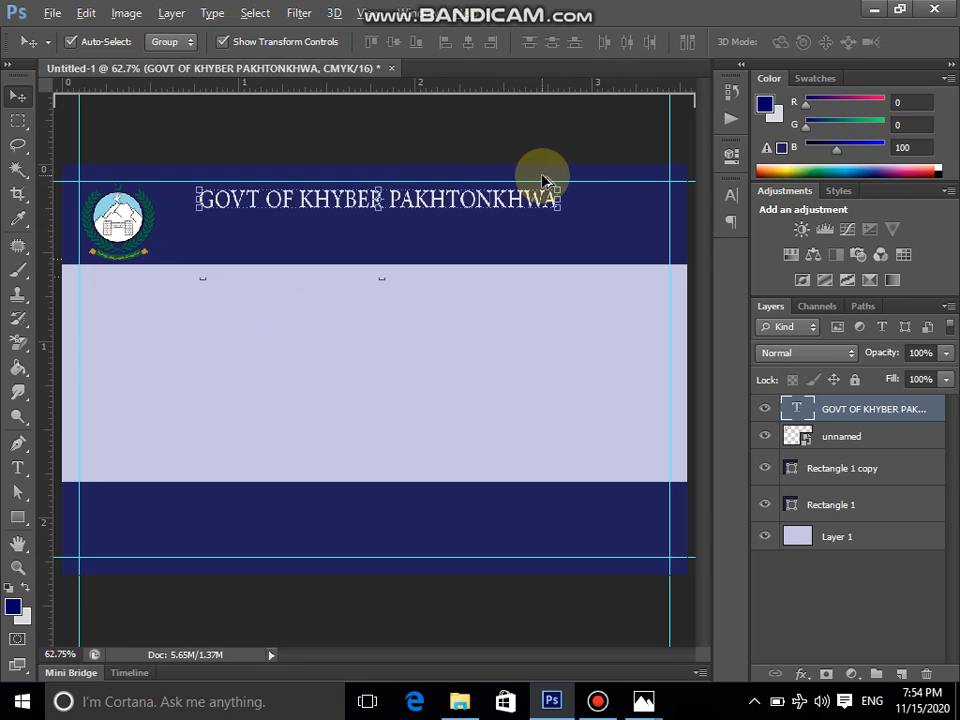
left_click_drag(557, 186, 624, 155)
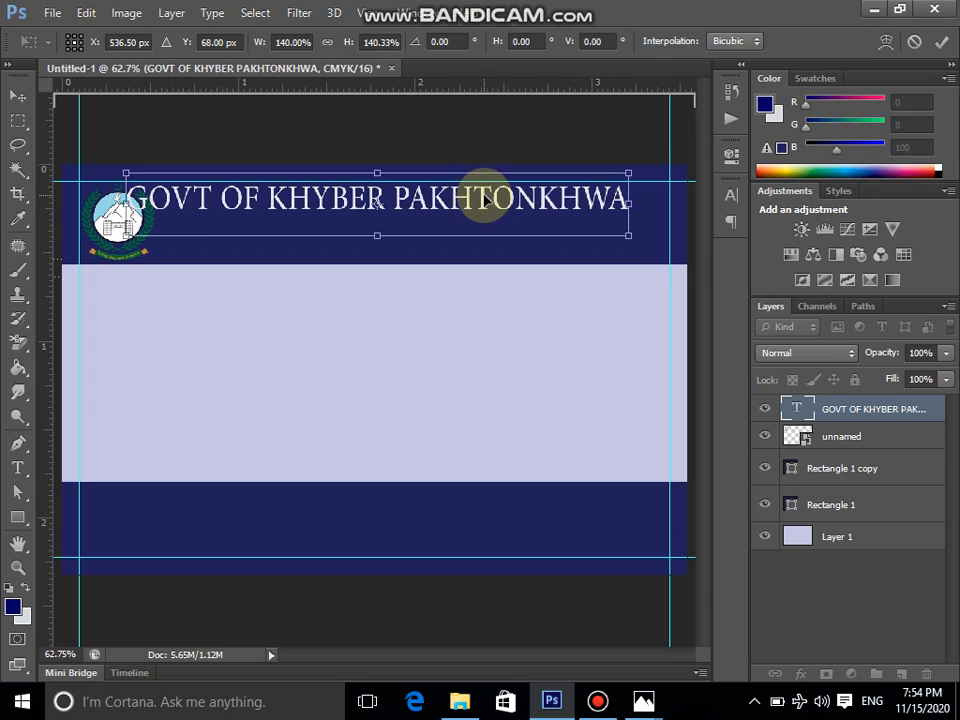
left_click_drag(482, 200, 521, 200)
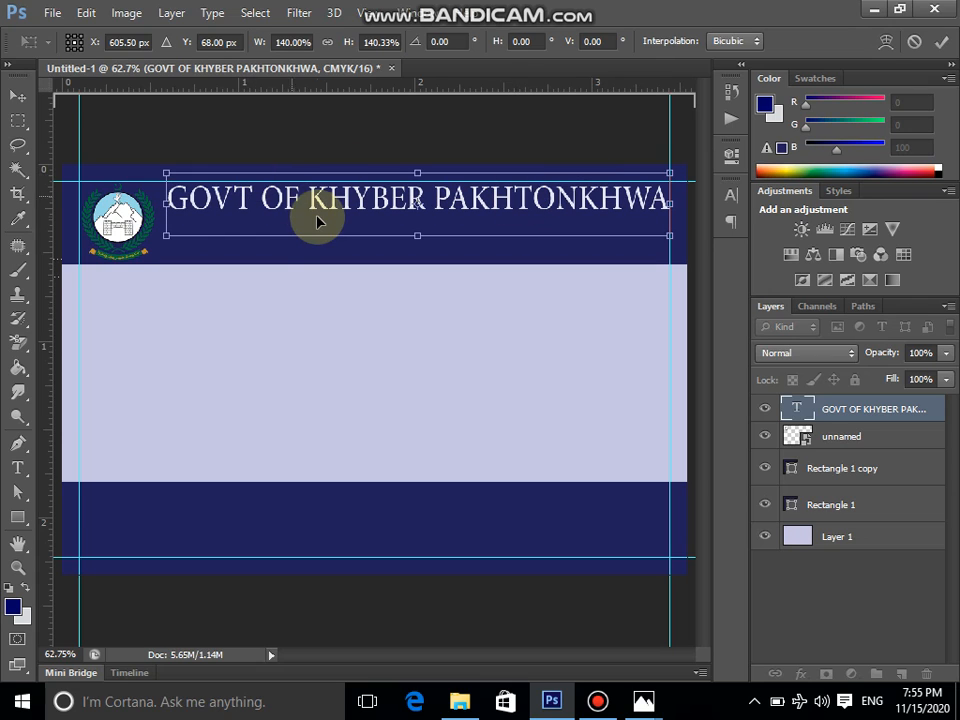
left_click(17, 99)
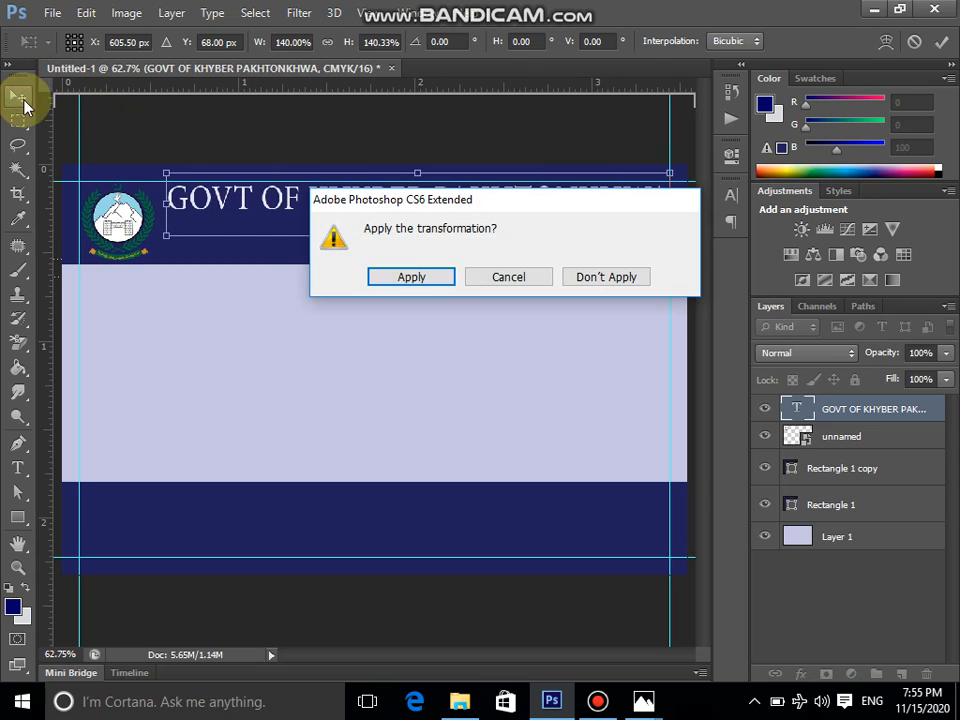
left_click(410, 277)
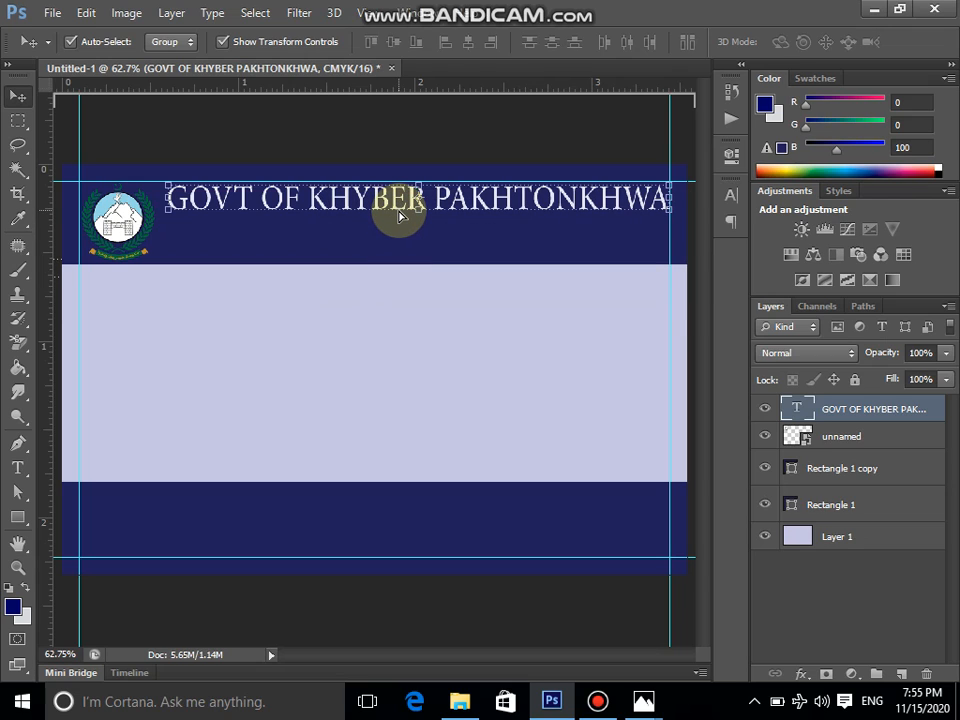
- Duplicate the heading text and shift the copy straight down to form a second line in the top band
key("ctrl+j")
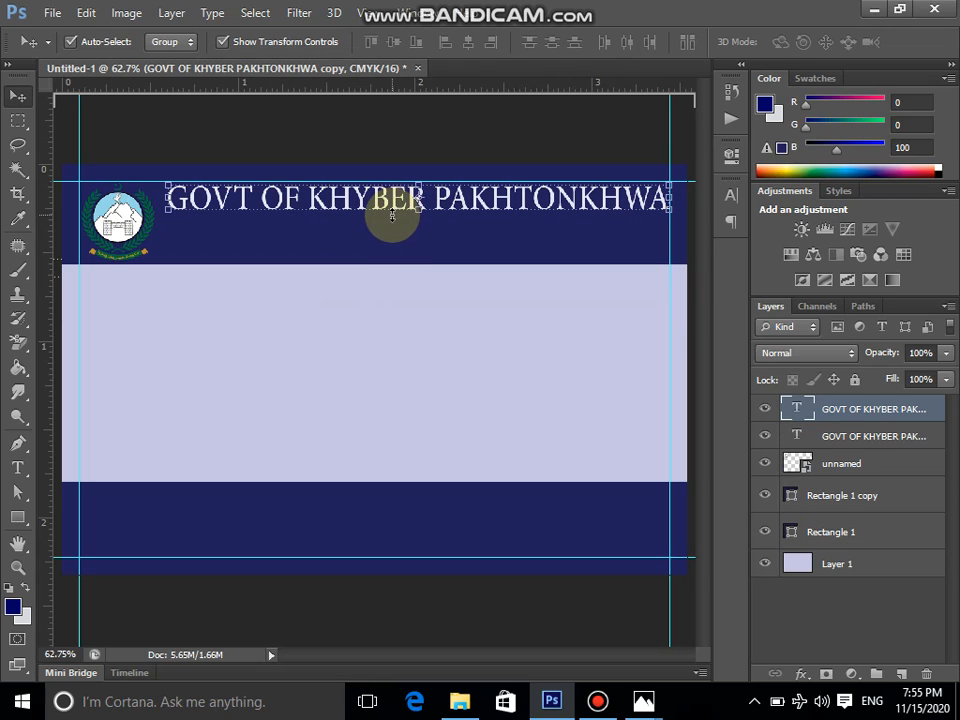
key("shift+Down")
key("shift+Down")
key("shift+Down")
key("shift+Down")
key("shift+Down")
key("shift+Down")
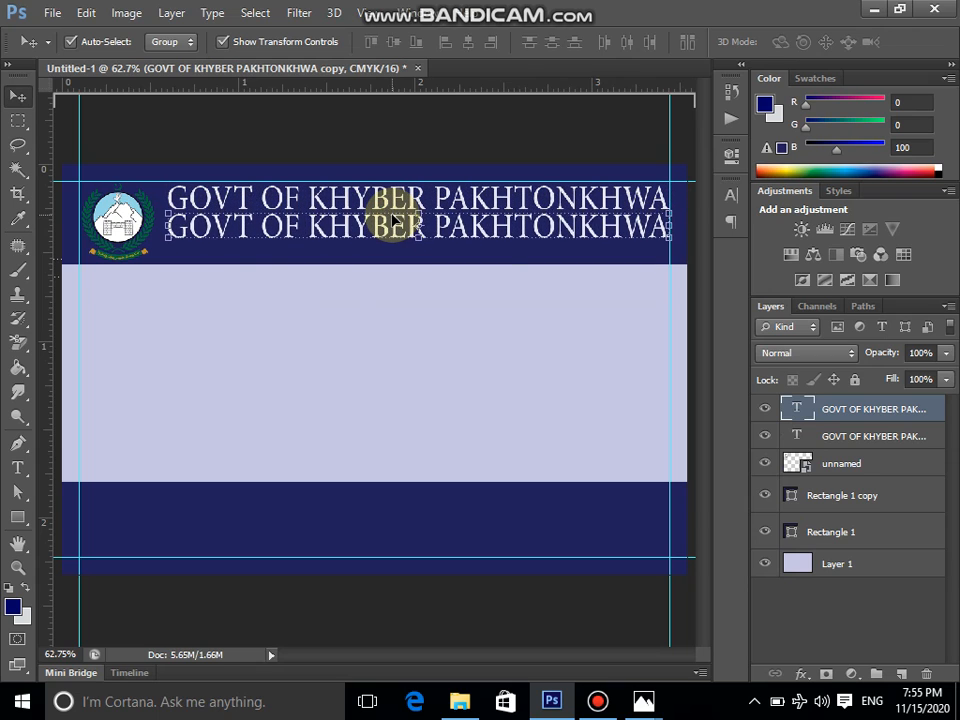
key("Down")
key("Down")
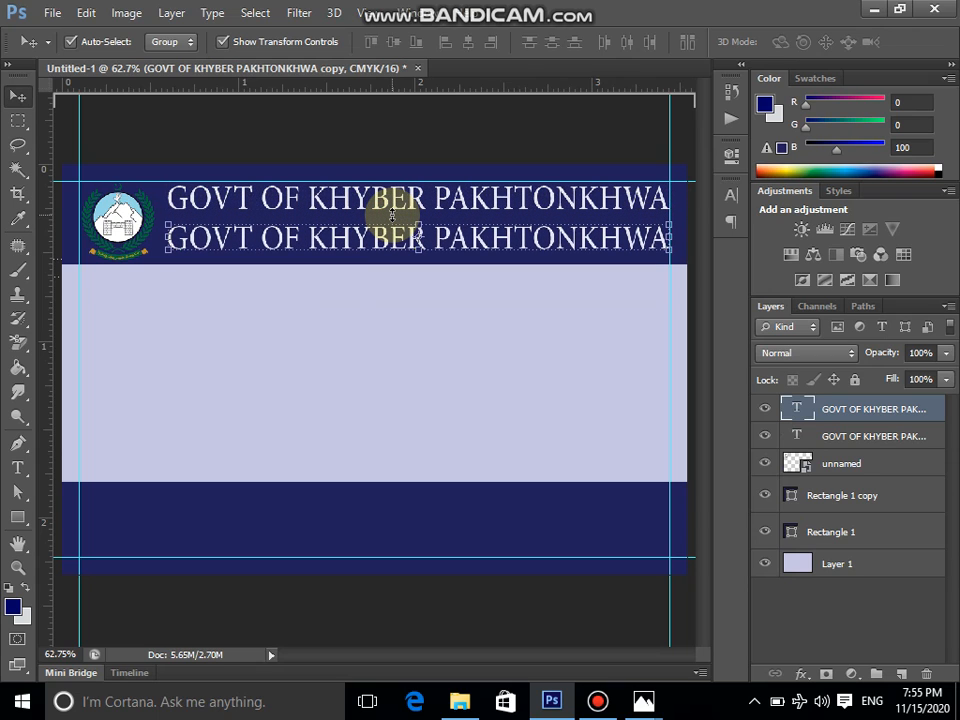
- Replace the wording of the second heading line with "EDUCATION DEPARTMENT"
left_click(20, 468)
left_click(368, 237)
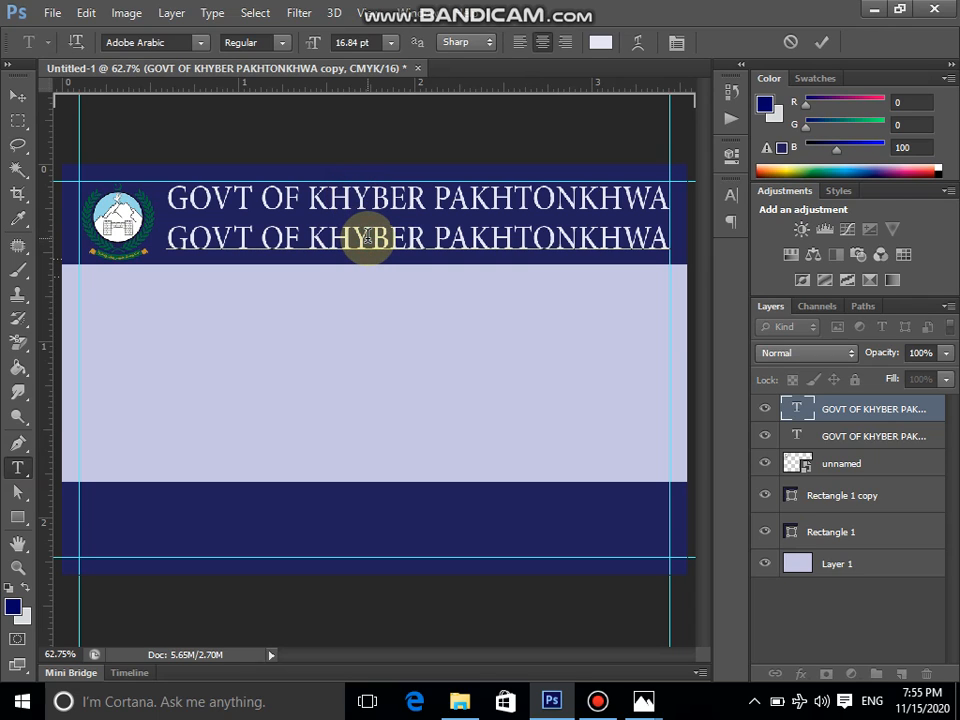
key("BackSpace")
key("BackSpace")
key("BackSpace")
key("BackSpace")
key("BackSpace")
key("BackSpace")
key("BackSpace")
key("BackSpace")
key("BackSpace")
key("BackSpace")
key("BackSpace")
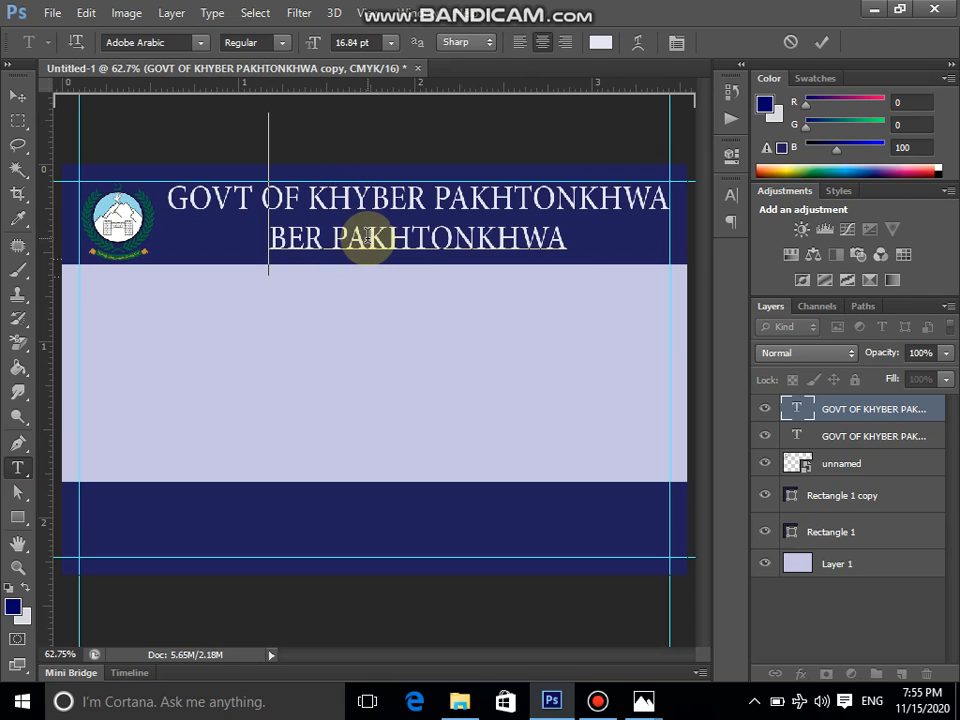
type("EDUCA")
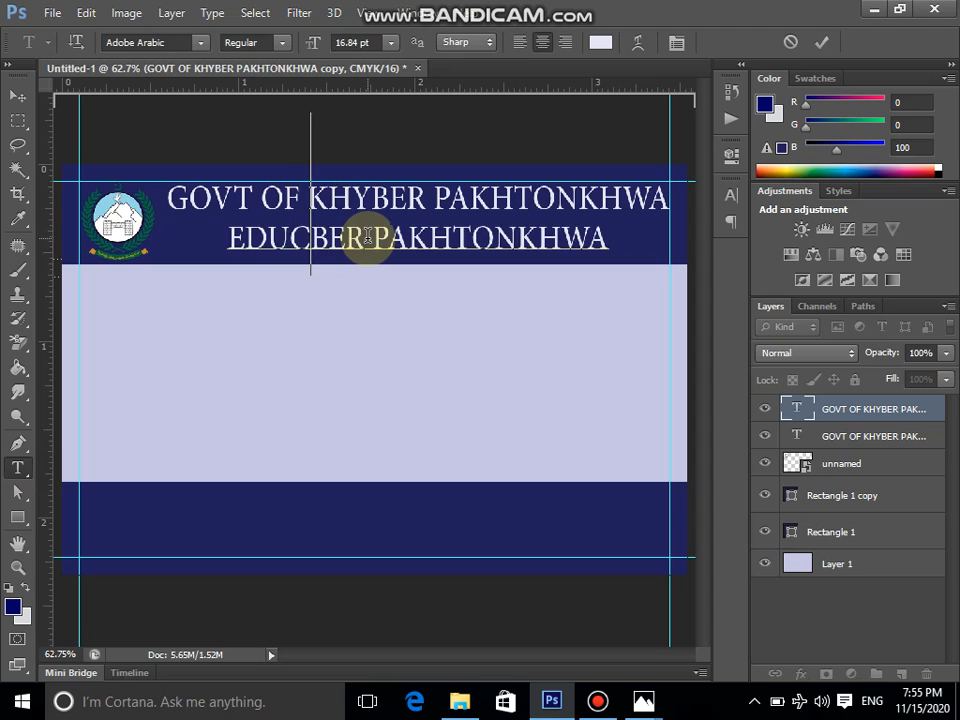
type("TION ")
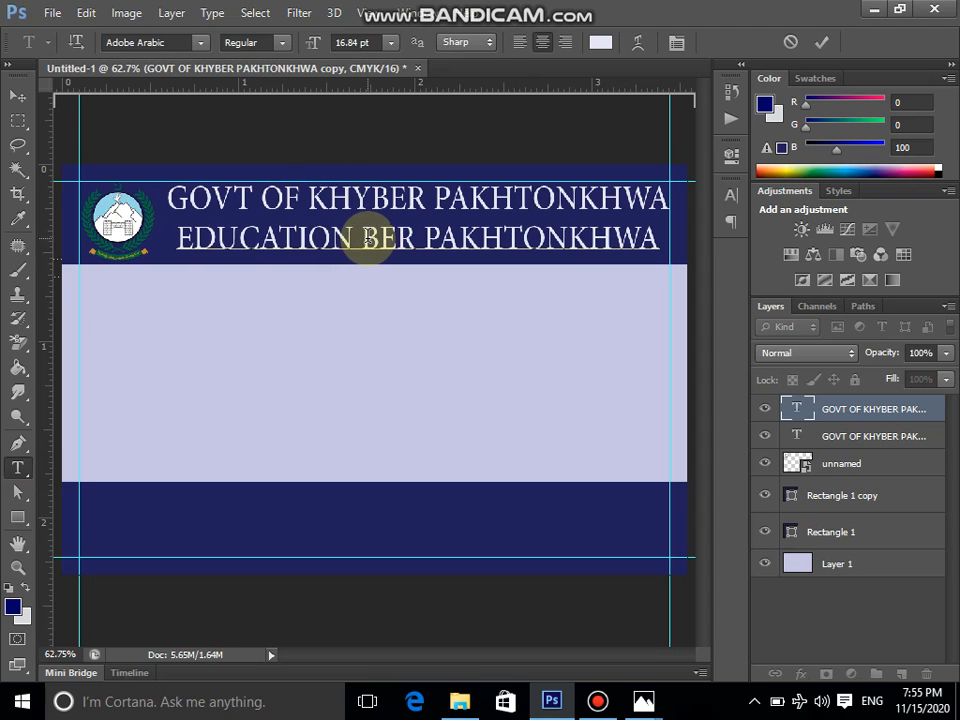
type("DEPART")
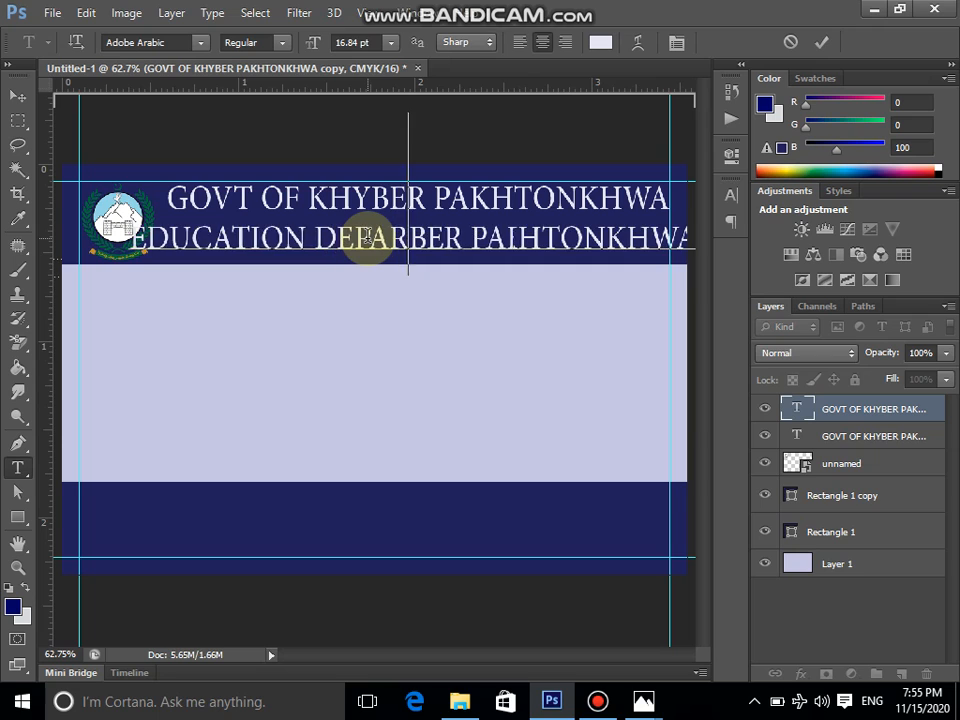
type("MENT")
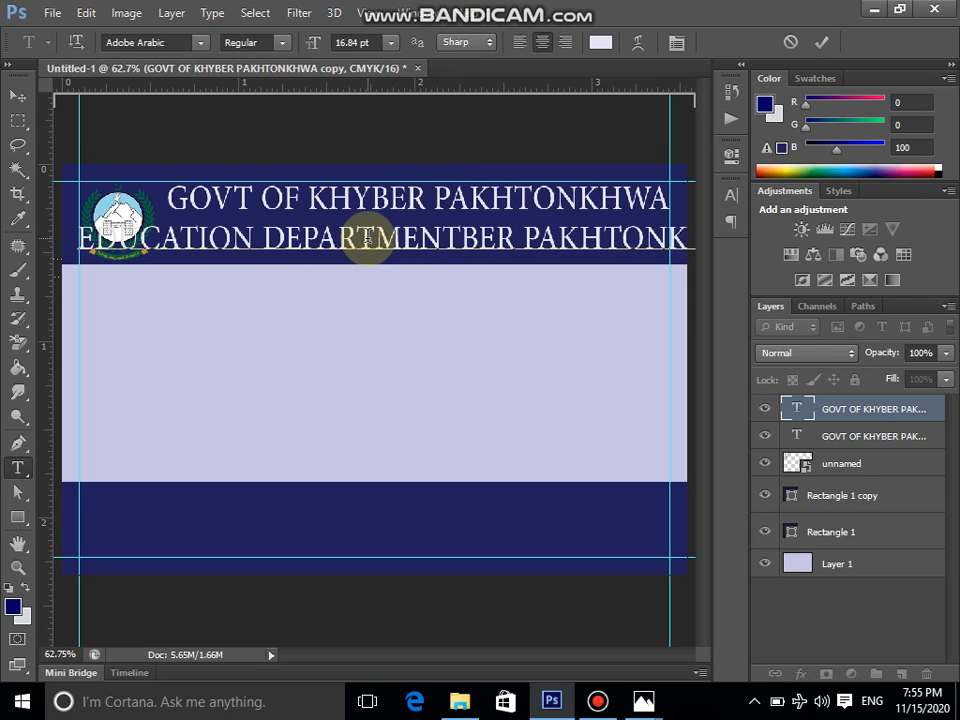
key("Delete")
key("Delete")
key("Delete")
key("Delete")
key("Delete")
key("Delete")
key("Delete")
key("Delete")
key("Delete")
key("Delete")
key("Delete")
key("Delete")
key("Delete")
key("Delete")
key("Delete")
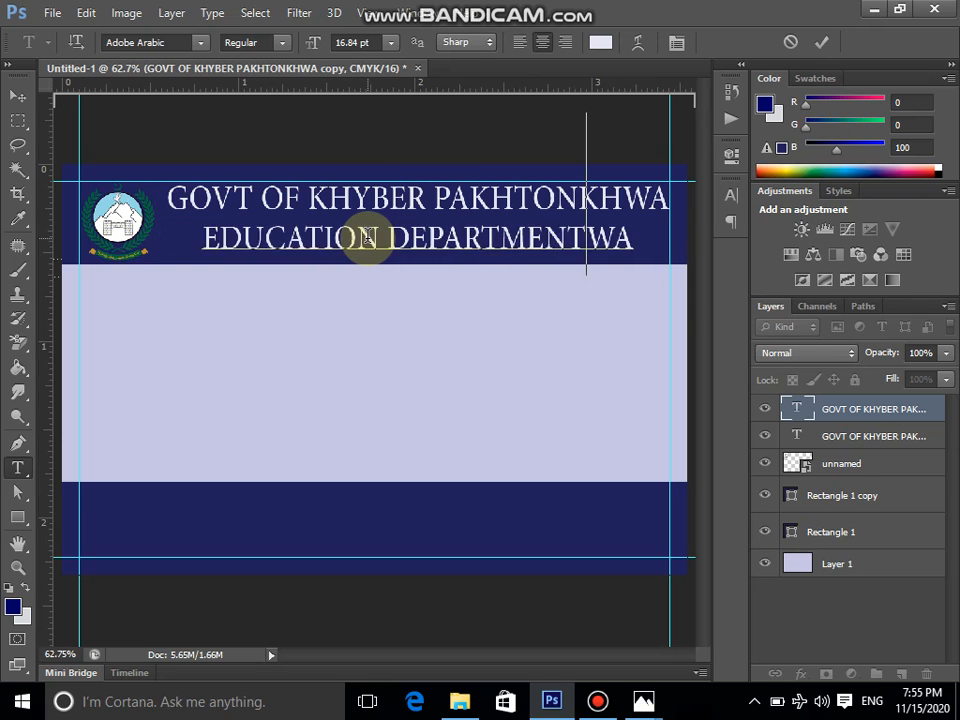
left_click(20, 92)
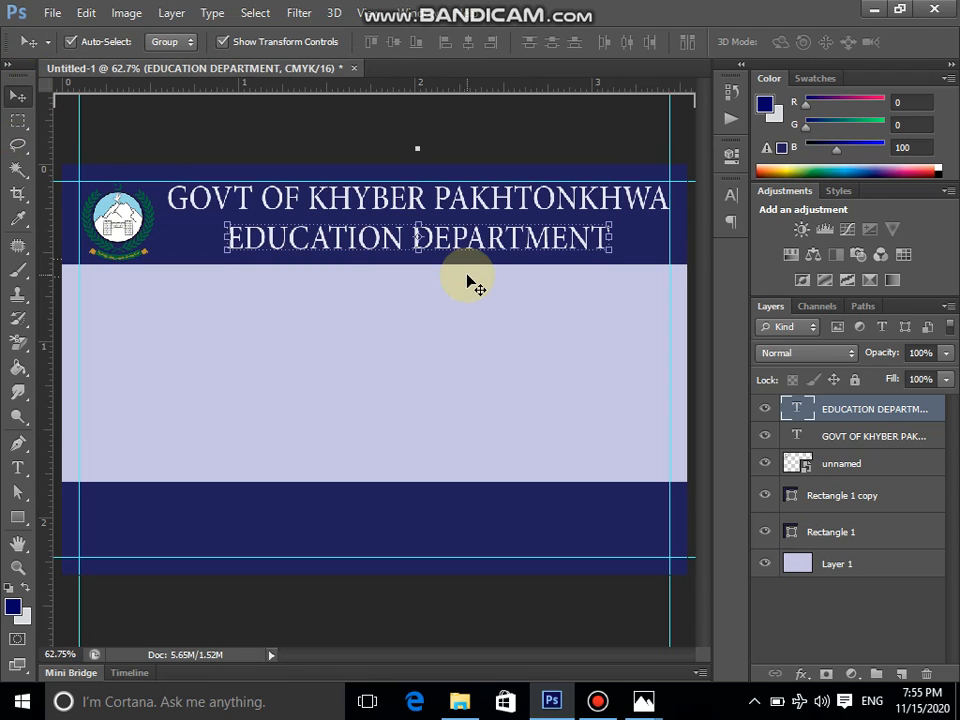
- Add a 2 px near-white outside stroke to the "EDUCATION DEPARTMENT" heading text
left_click(802, 673)
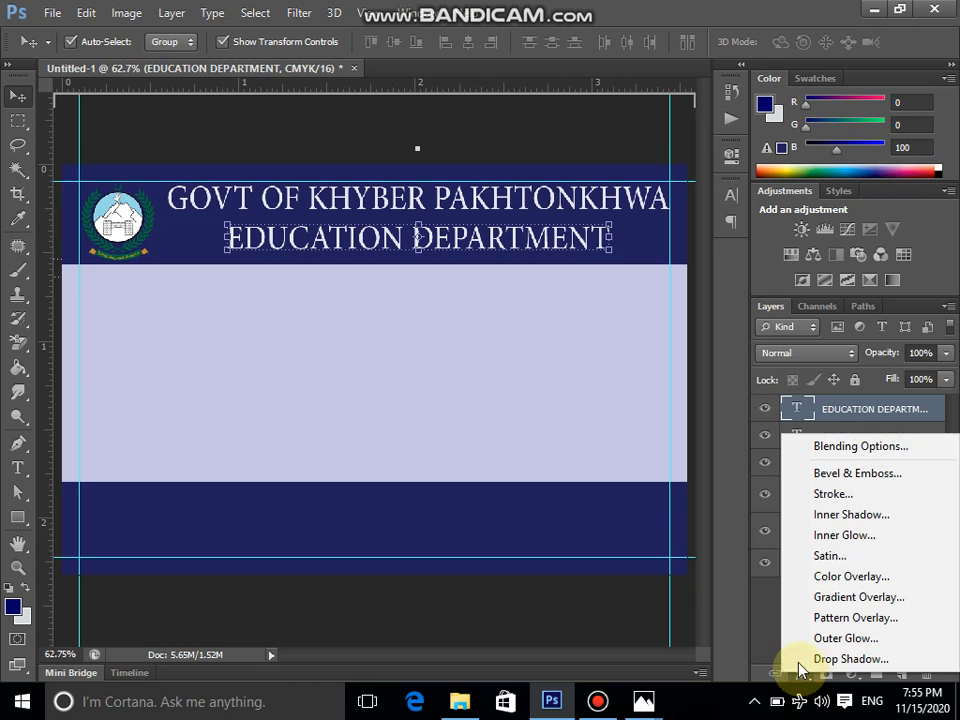
left_click(833, 494)
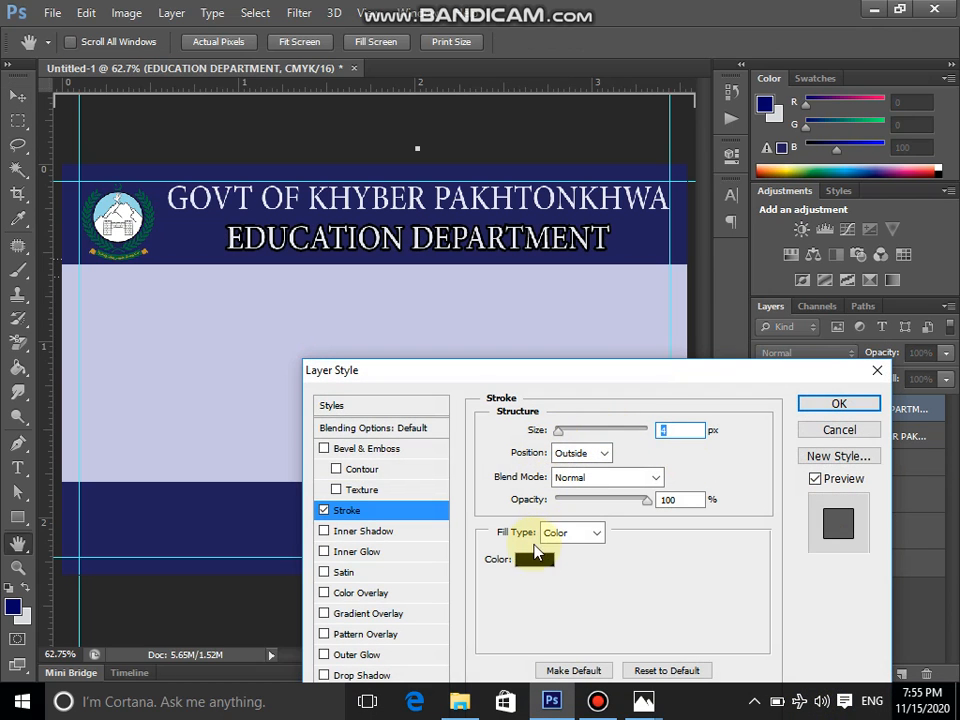
left_click(535, 562)
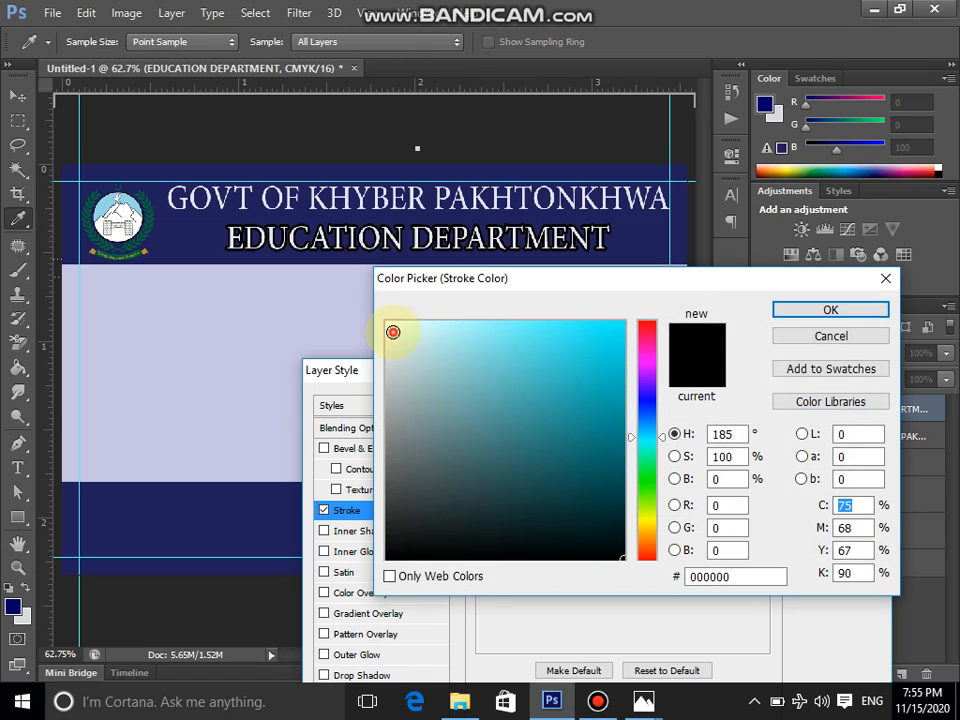
left_click(393, 332)
left_click(826, 311)
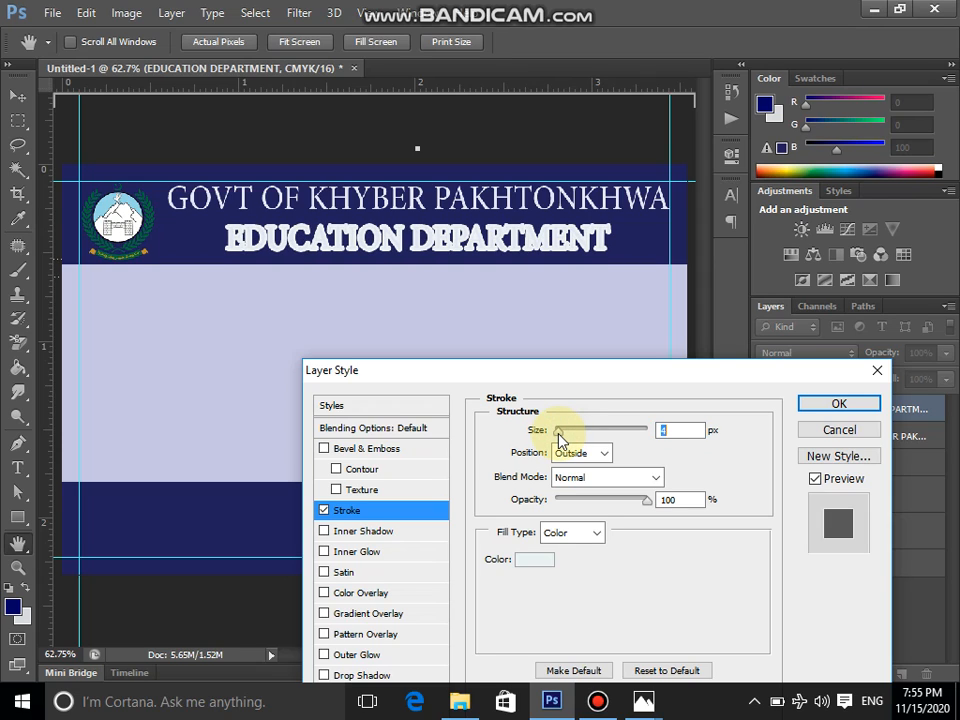
left_click_drag(559, 440, 558, 440)
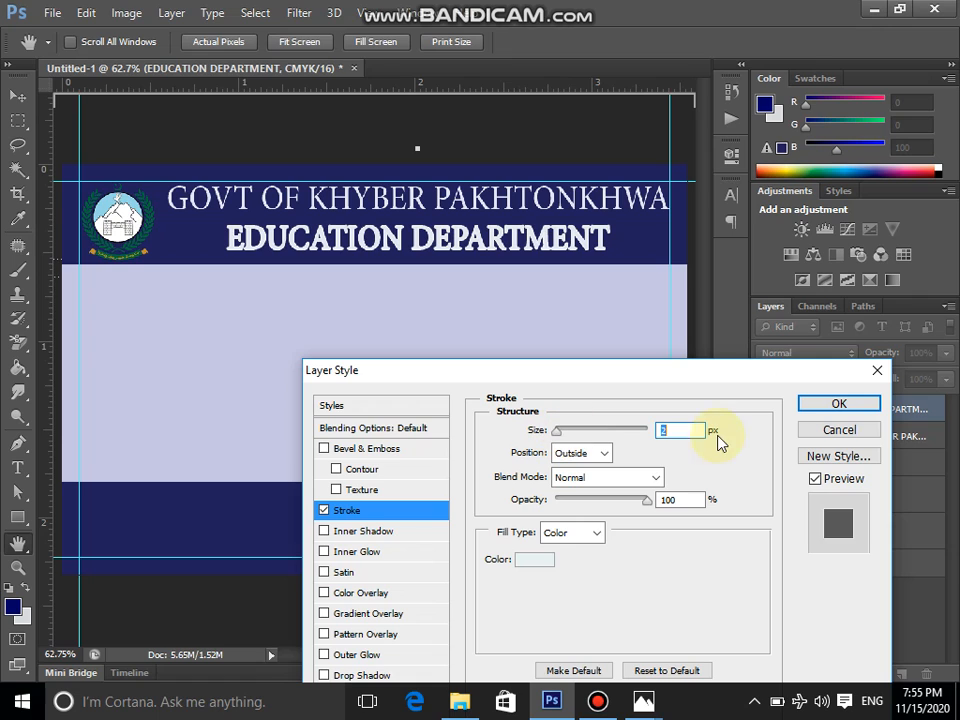
left_click(836, 404)
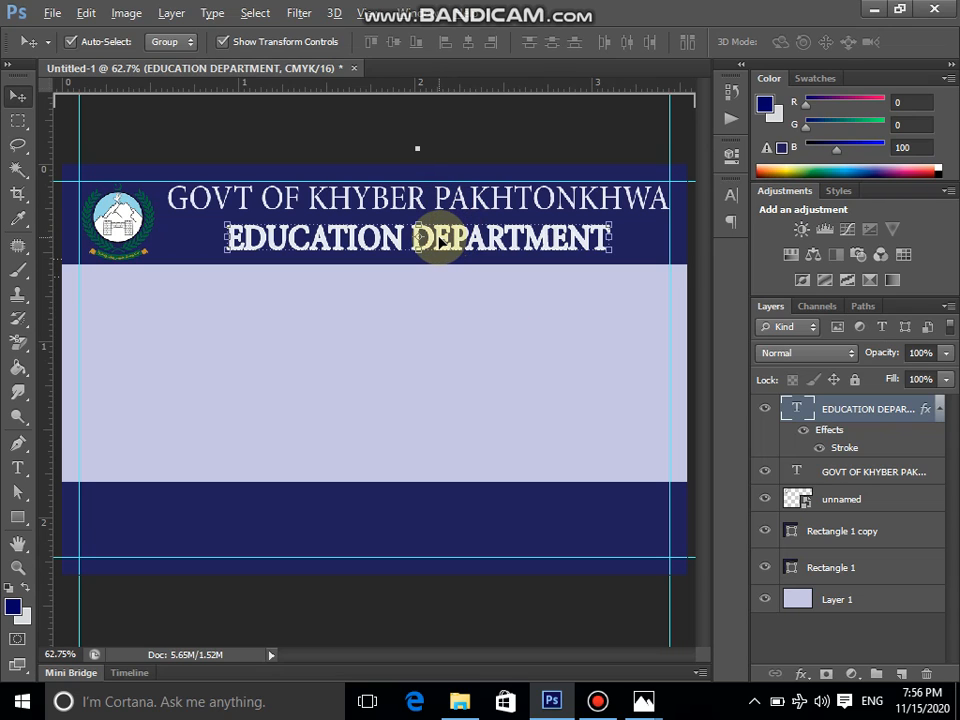
- Duplicate the stroked "EDUCATION DEPARTMENT" text into the bottom band and replace the copy's first word with "GOVT: COLLEGE OF MANAGEMENT"
left_click_drag(440, 242, 407, 506)
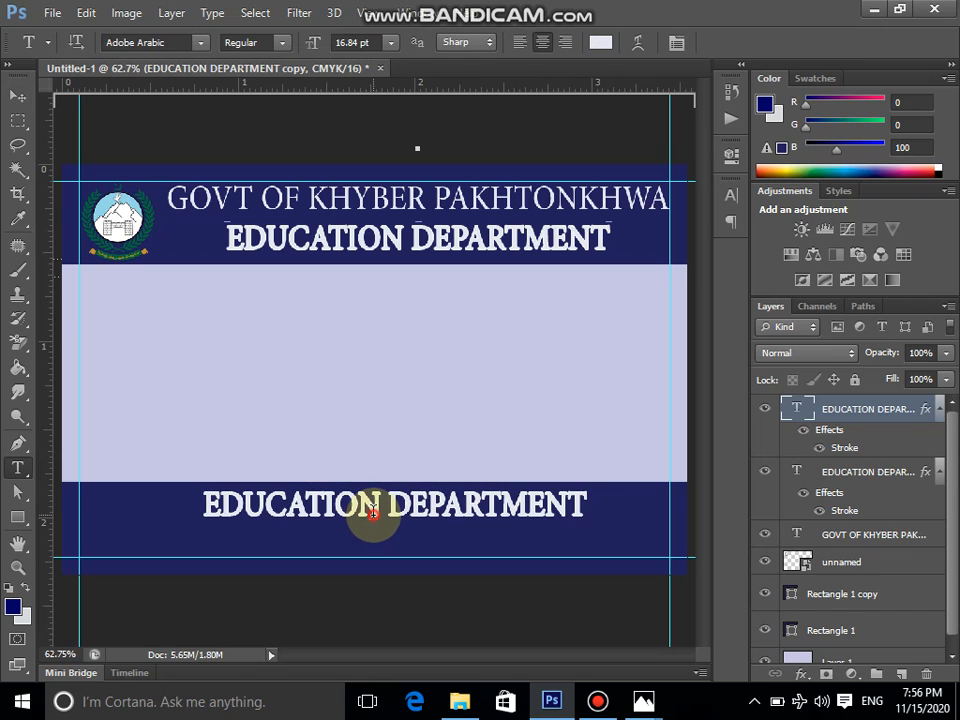
left_click(372, 512)
key("BackSpace")
key("BackSpace")
key("BackSpace")
key("BackSpace")
key("BackSpace")
key("BackSpace")
key("BackSpace")
key("BackSpace")
key("BackSpace")
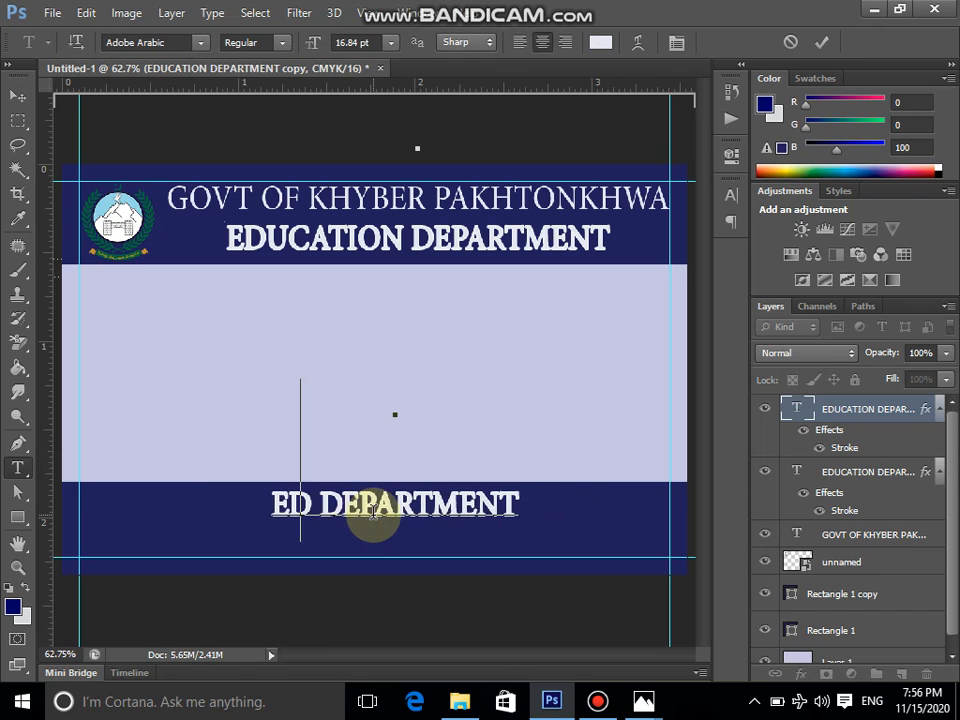
type("GOVT")
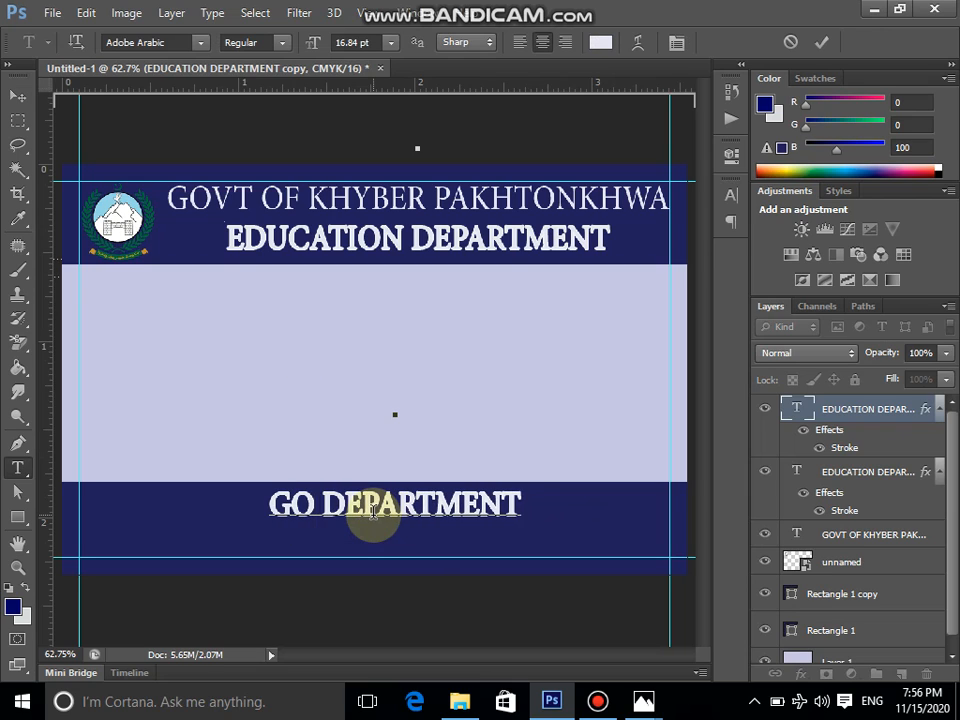
type(": COLLE")
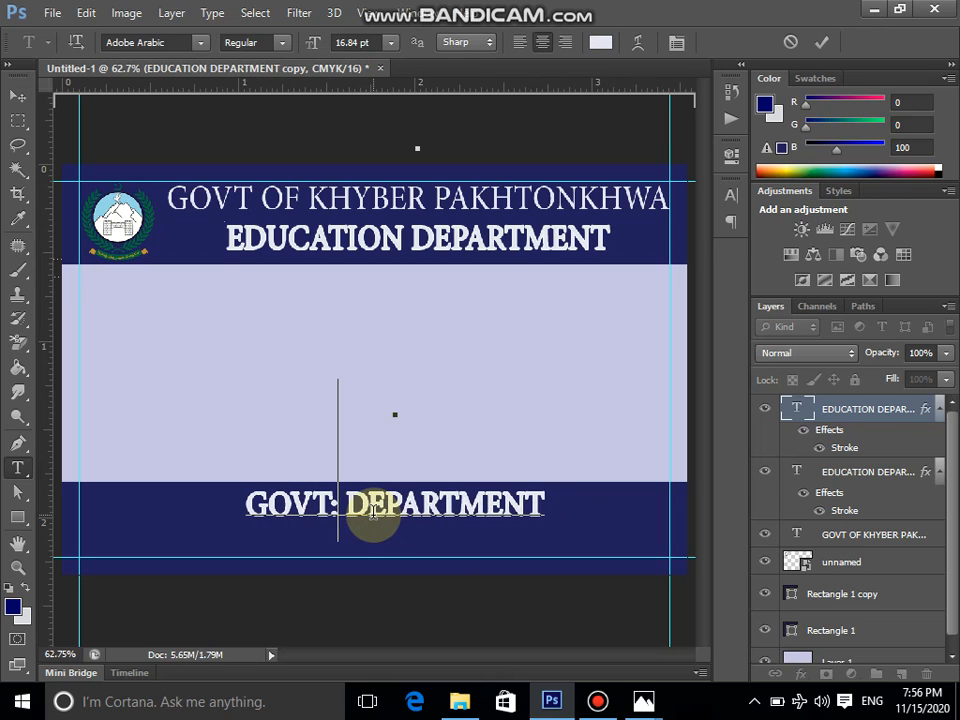
type("GE ")
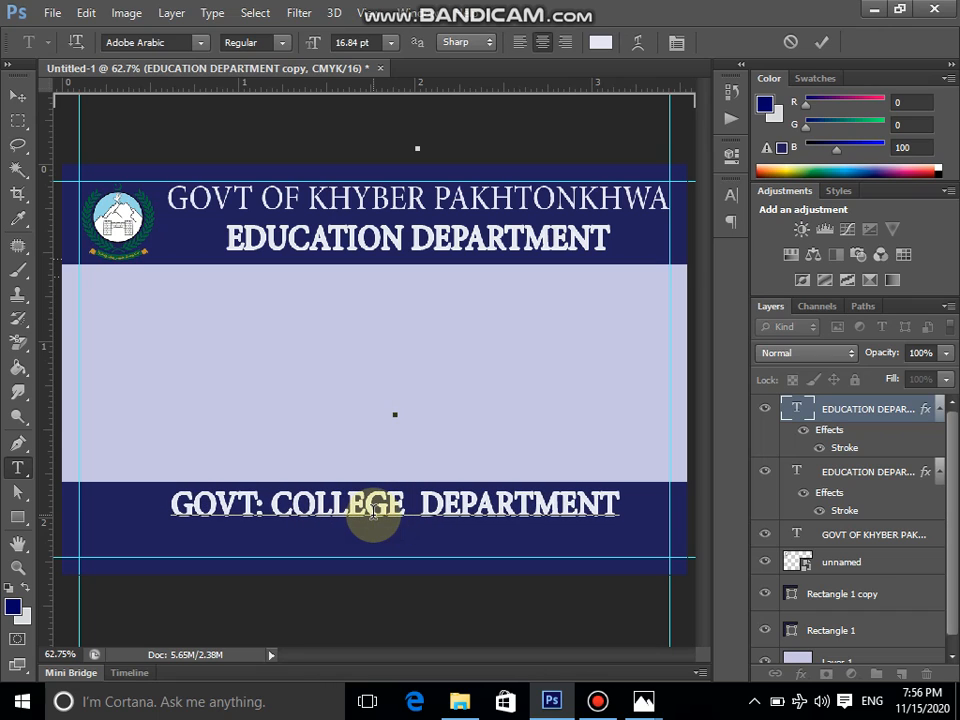
type("OF ")
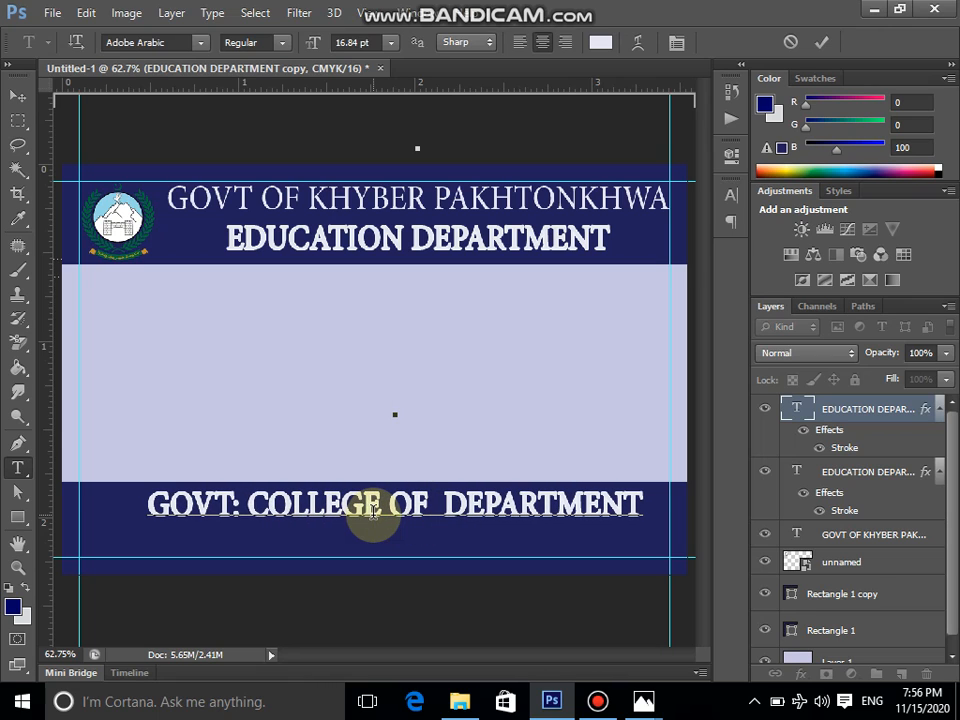
type("MANAGEMEN")
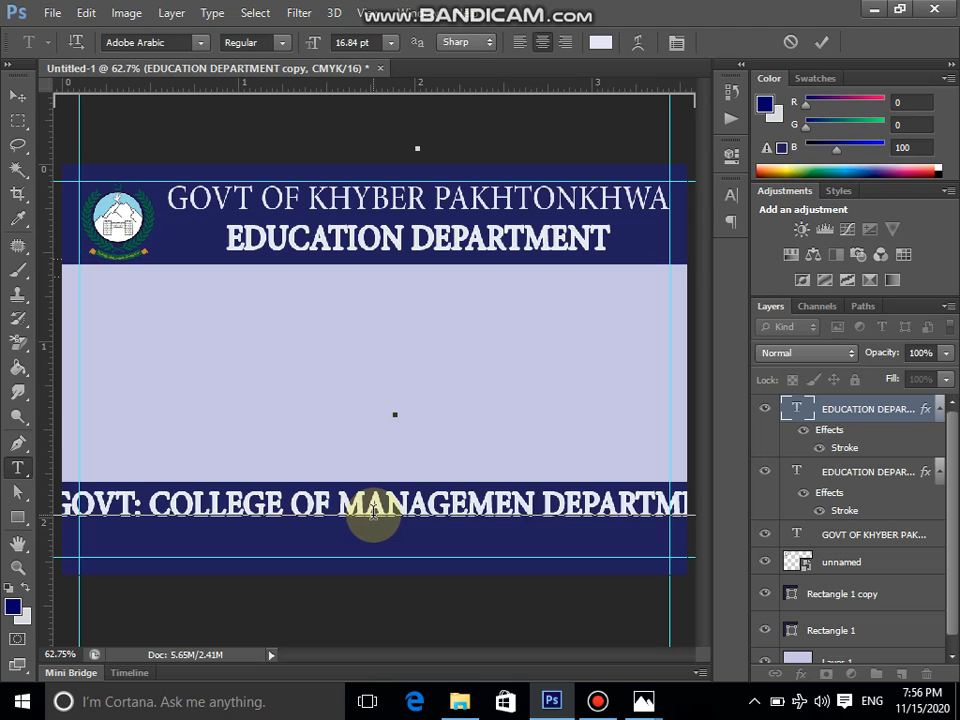
type("T")
- Add a second line reading "SCIENCES KHAR BAJAUR" to the bottom-band text and remove the leftover word "DEPARTMENT"
key("Return")
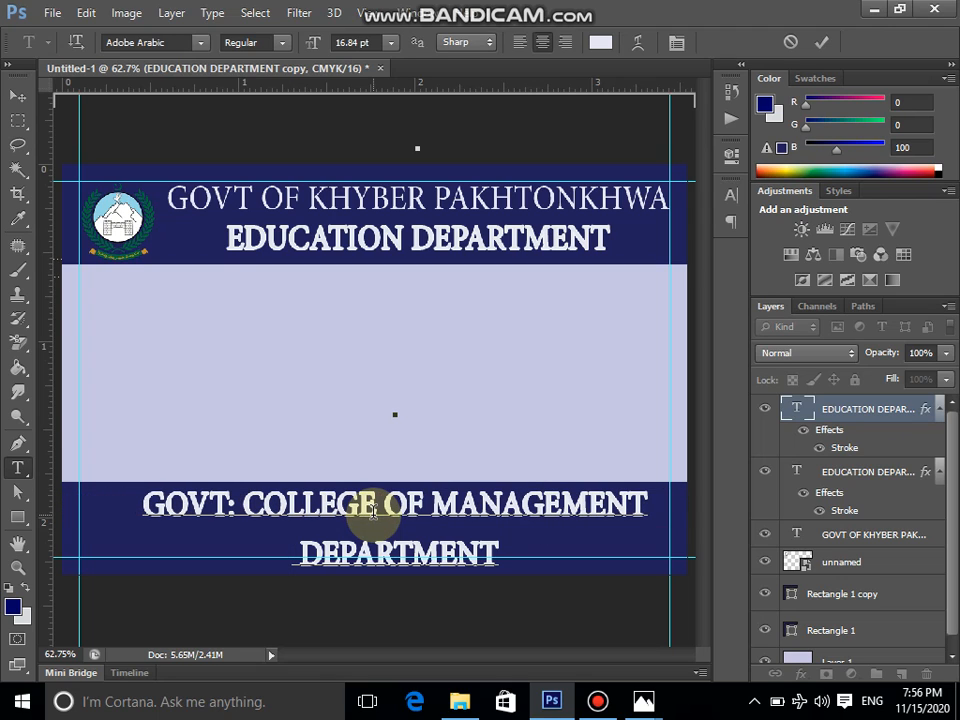
type("SCIENC ")
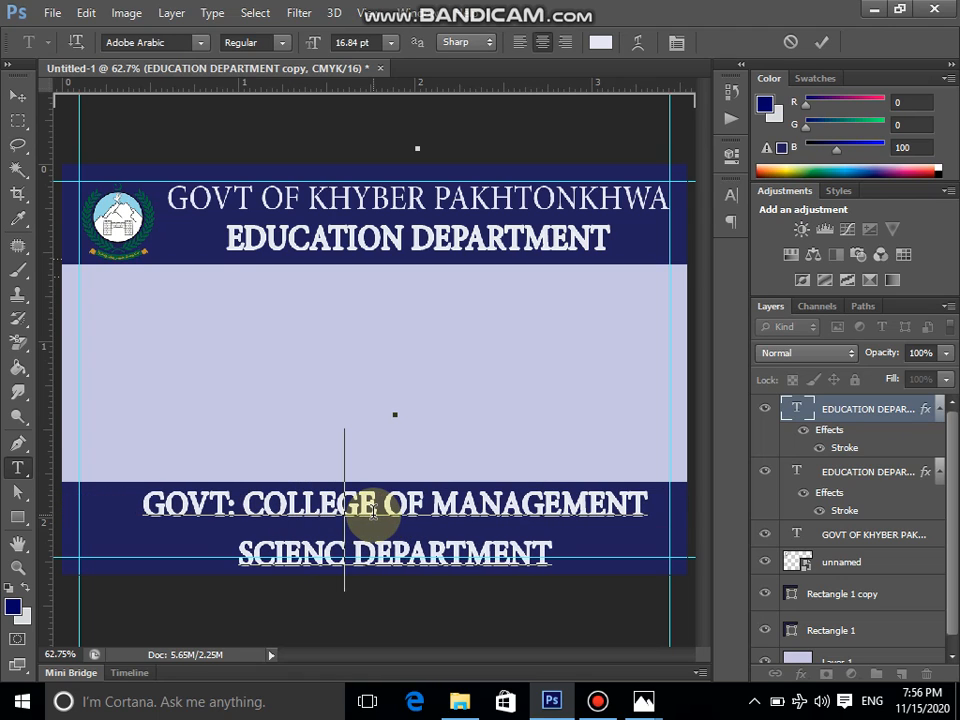
type("ES KHAR")
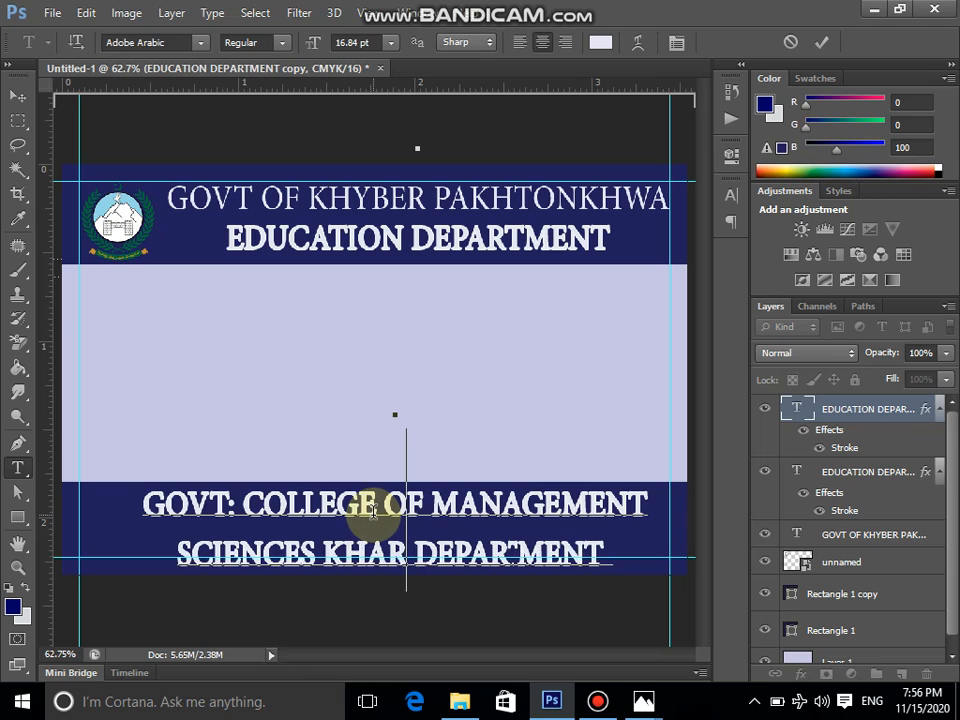
type(" BAJAU ")
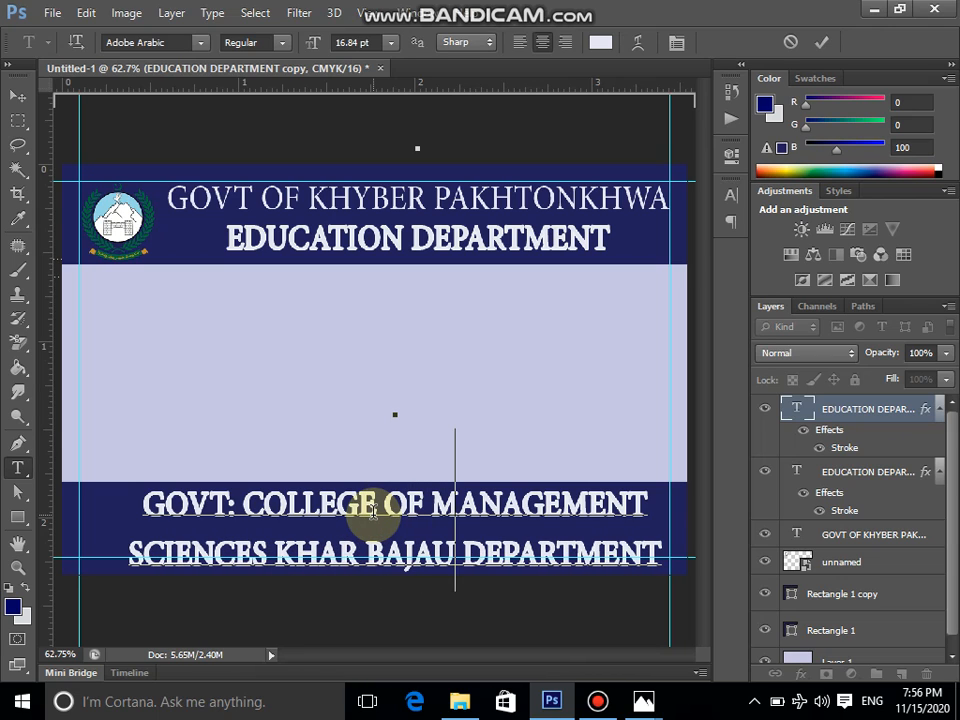
type("R")
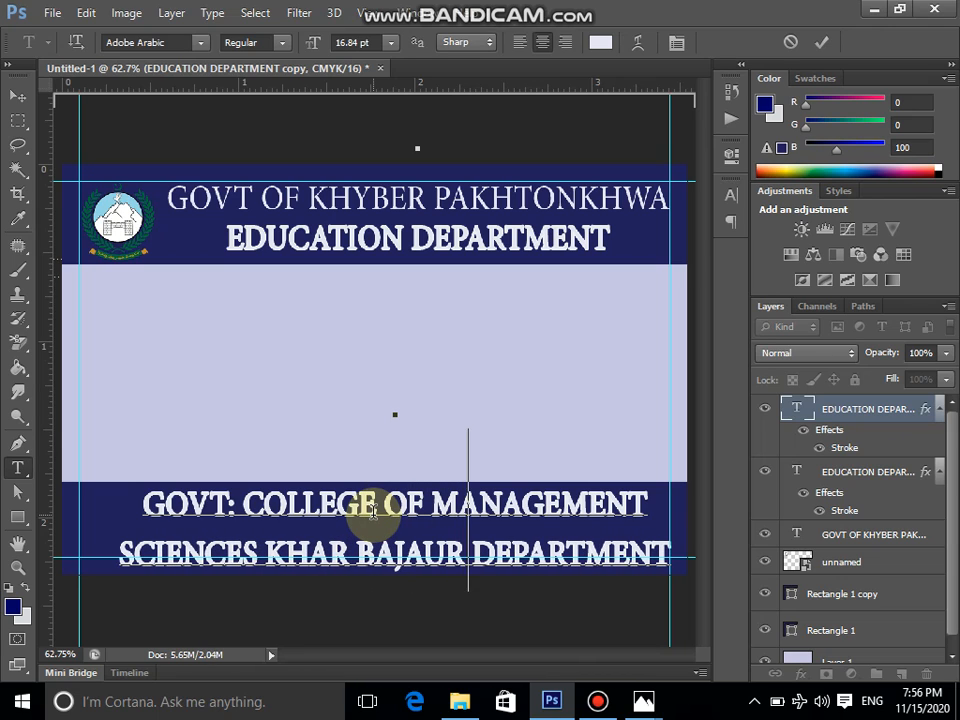
key("Delete")
key("Delete")
key("Delete")
key("Delete")
key("Delete")
key("Delete")
key("Delete")
key("Delete")
key("Delete")
key("Delete")
key("Delete")
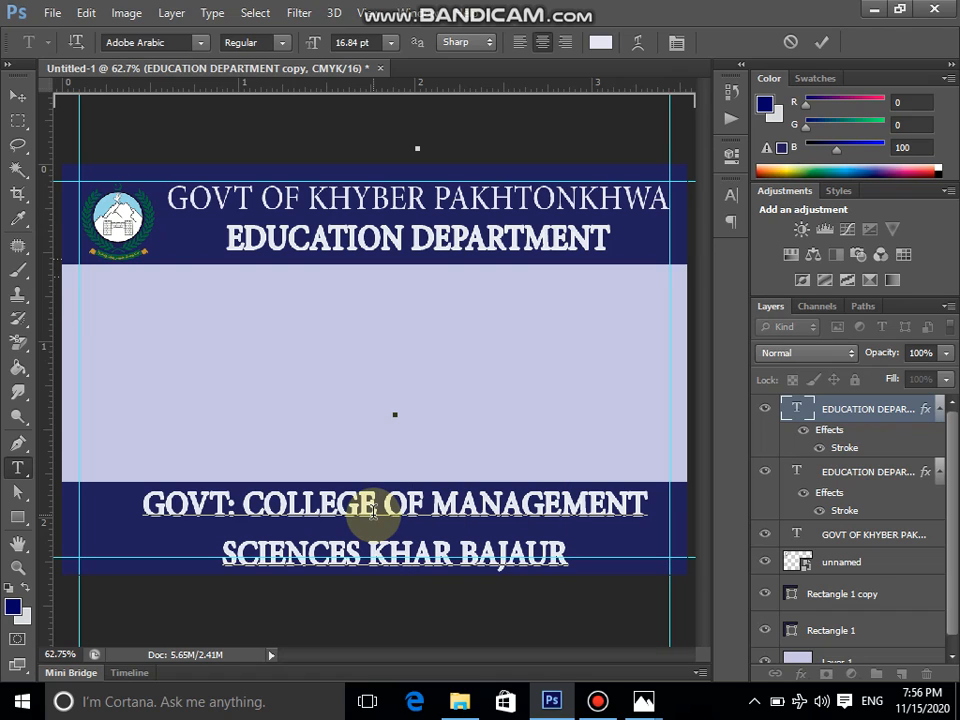
left_click(19, 95)
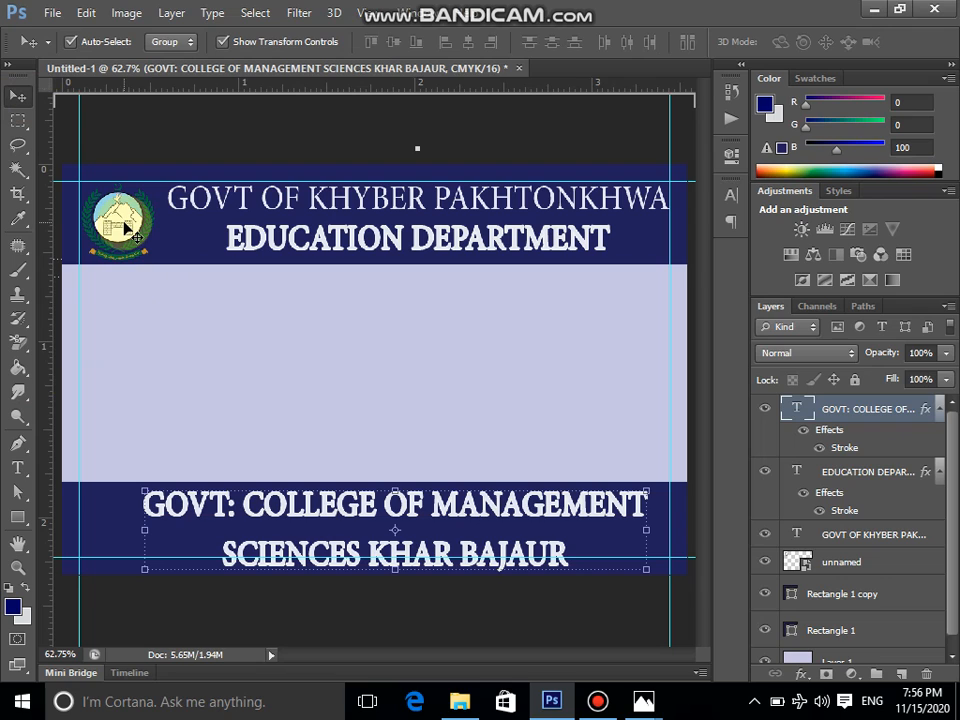
- Duplicate the emblem onto the lavender area, scale the copy to about 25%, and position it just above the bottom band
left_click_drag(126, 228, 455, 357)
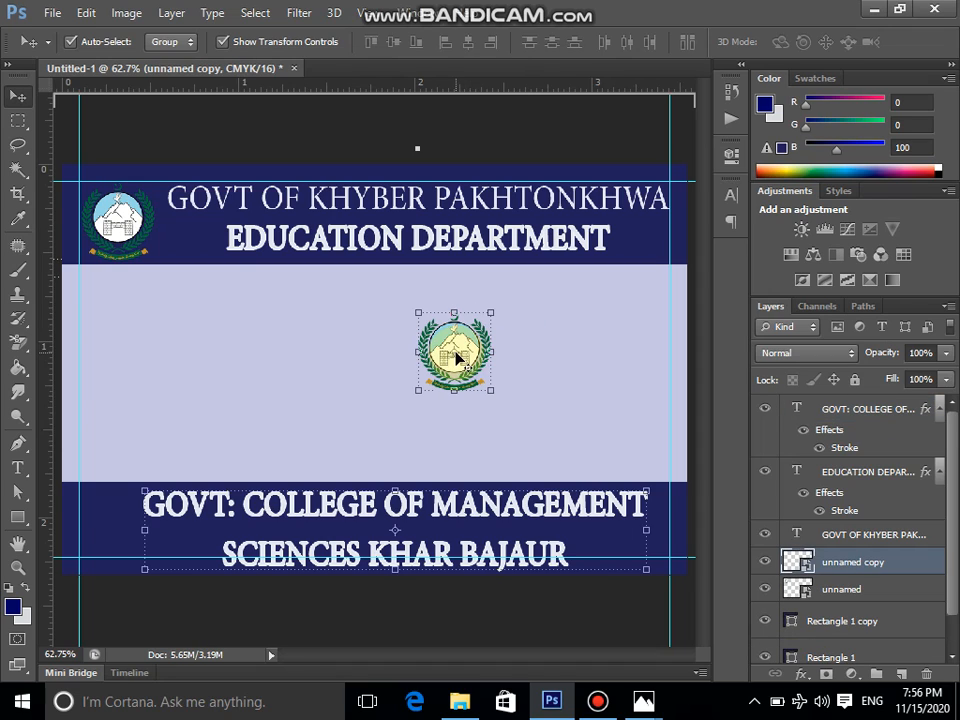
key("ctrl+t")
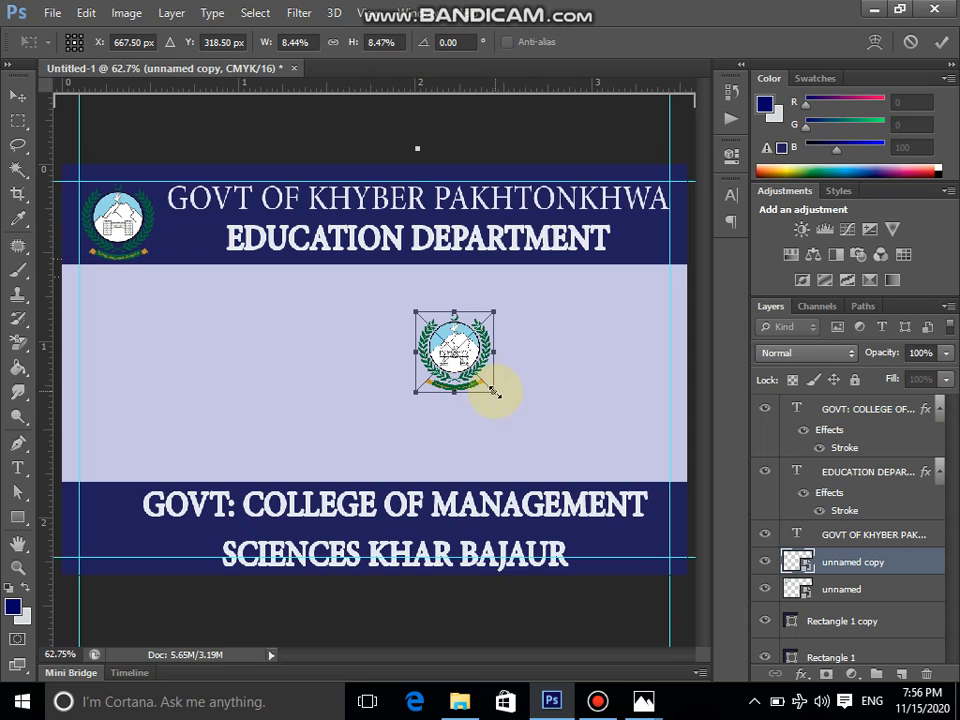
left_click_drag(494, 391, 572, 470)
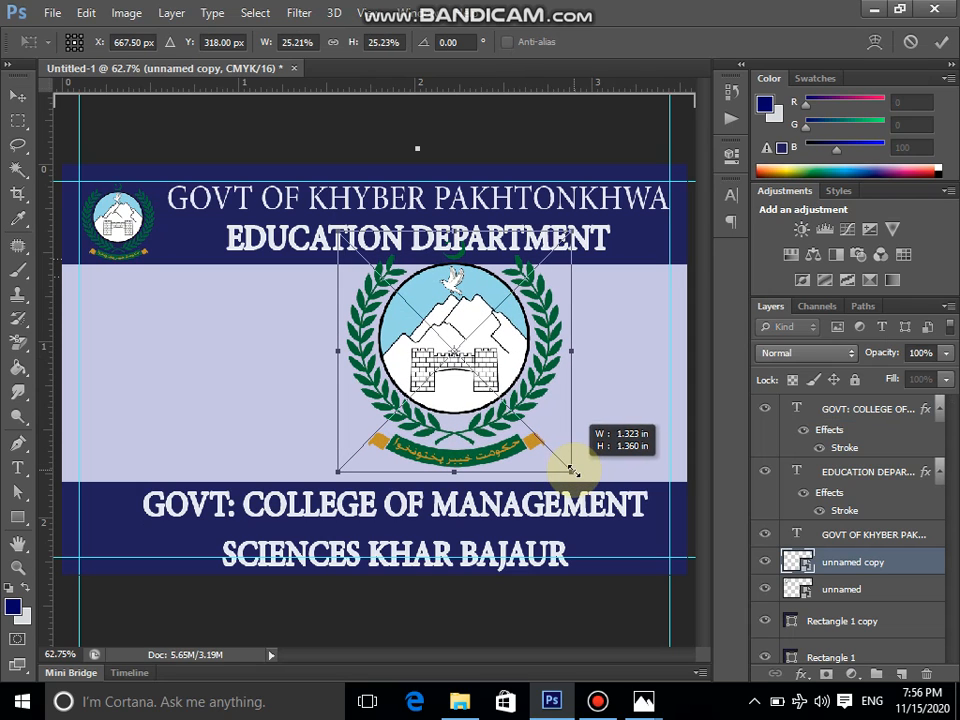
left_click_drag(492, 365, 490, 376)
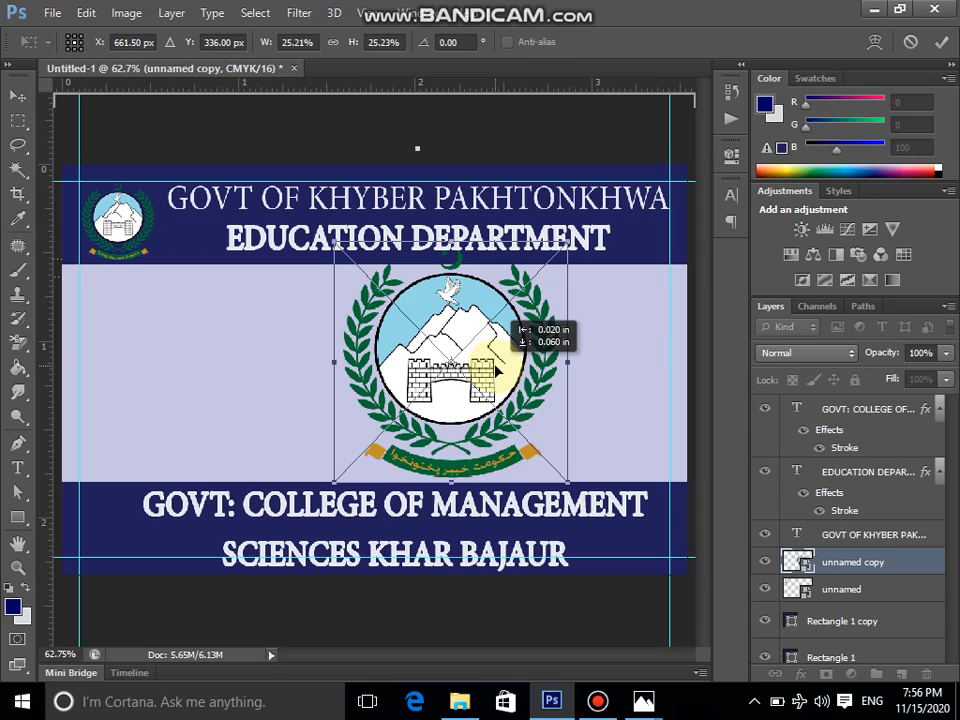
key("Return")
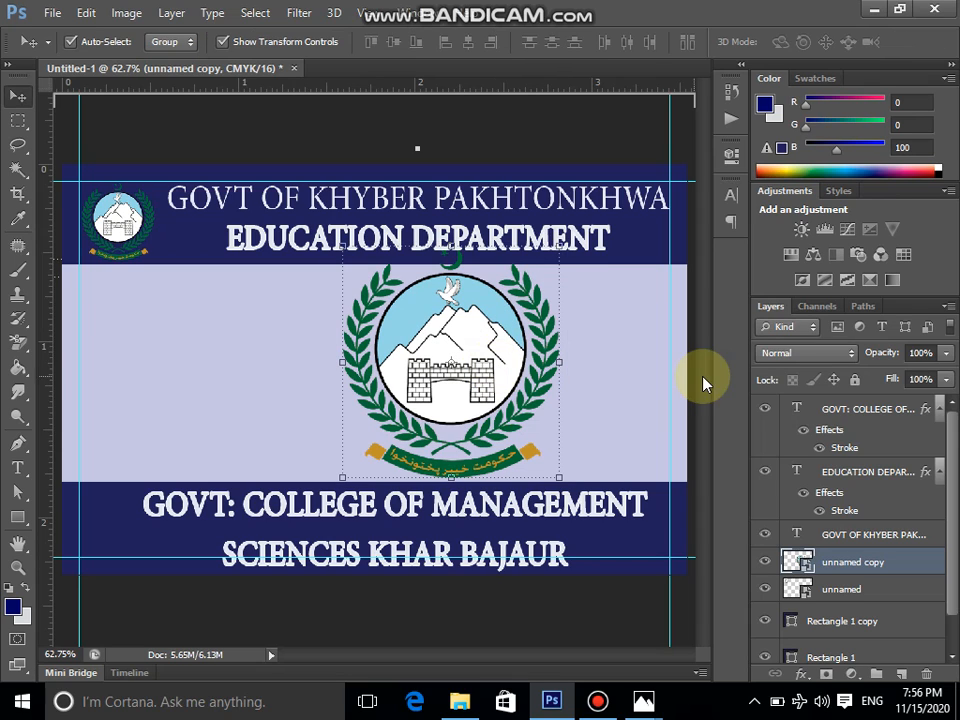
- Lower the large emblem copy's opacity to 13% as a watermark, and deselect it
left_click(946, 354)
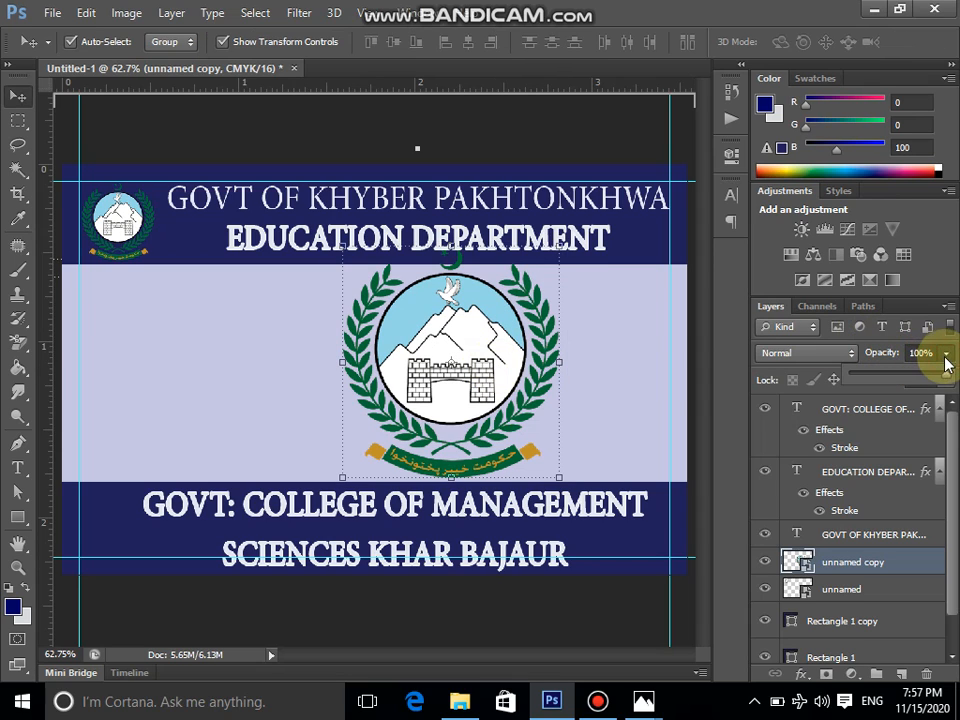
left_click_drag(946, 379, 864, 381)
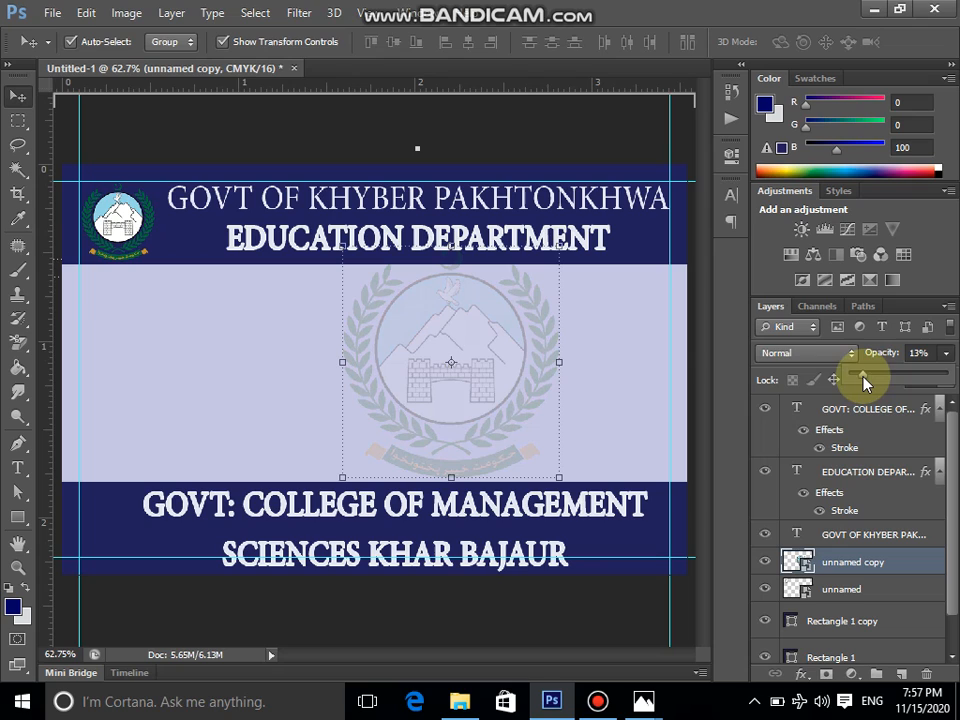
left_click(17, 96)
left_click(173, 125)
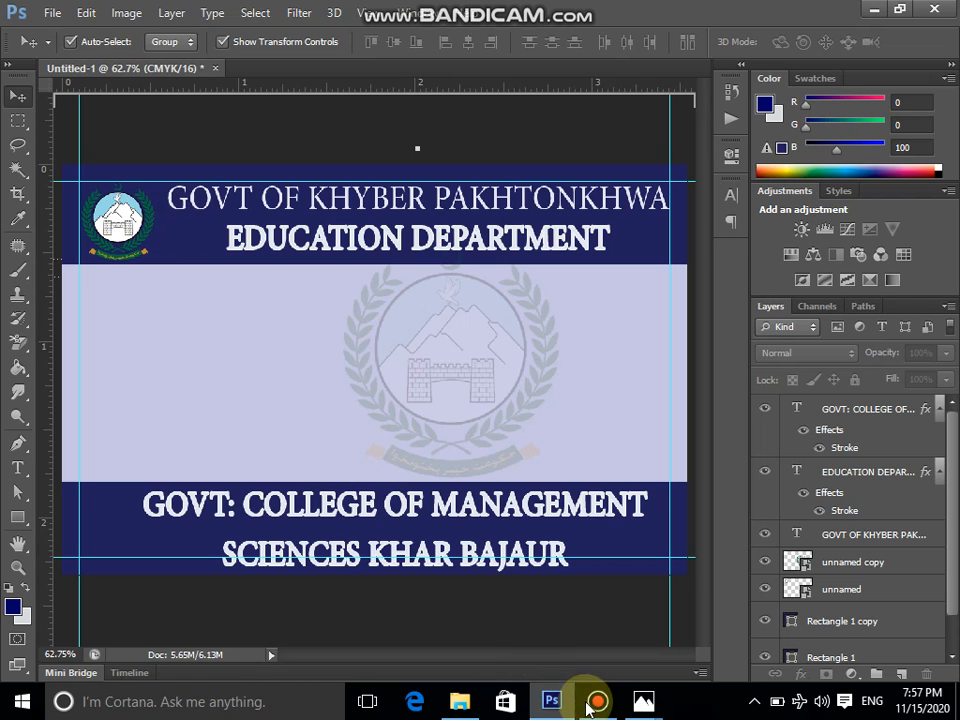
mouse_move(645, 706)
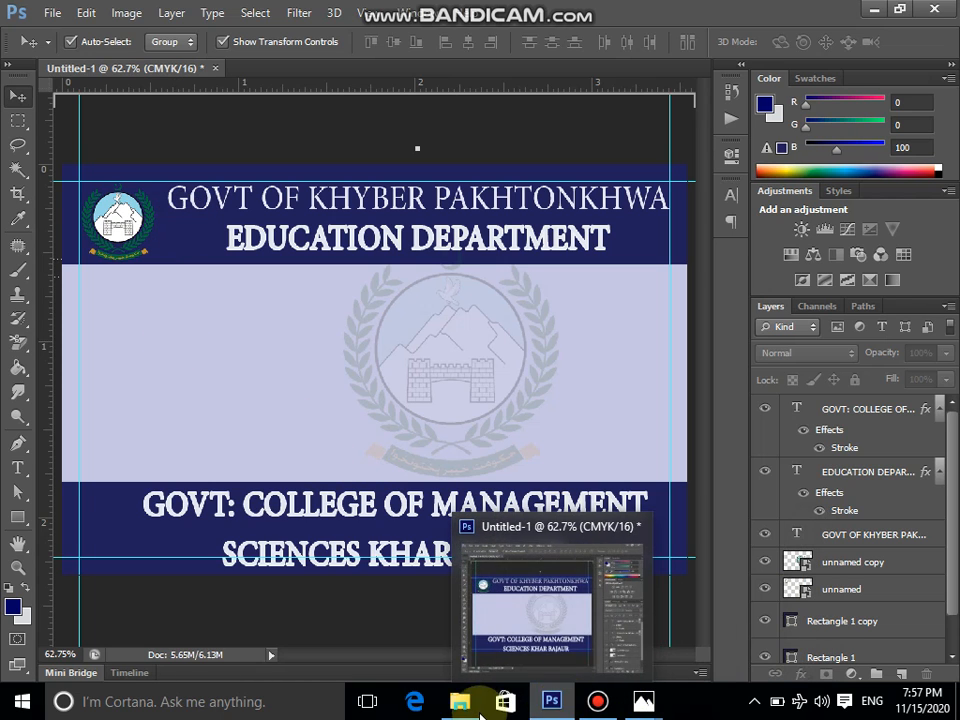
left_click(460, 705)
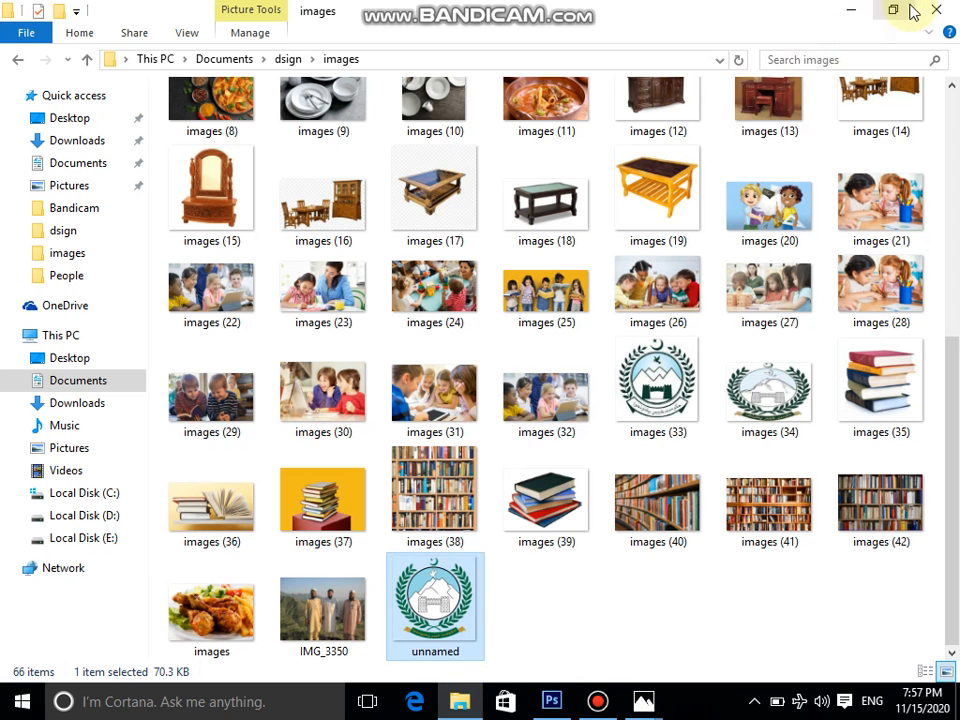
left_click(849, 14)
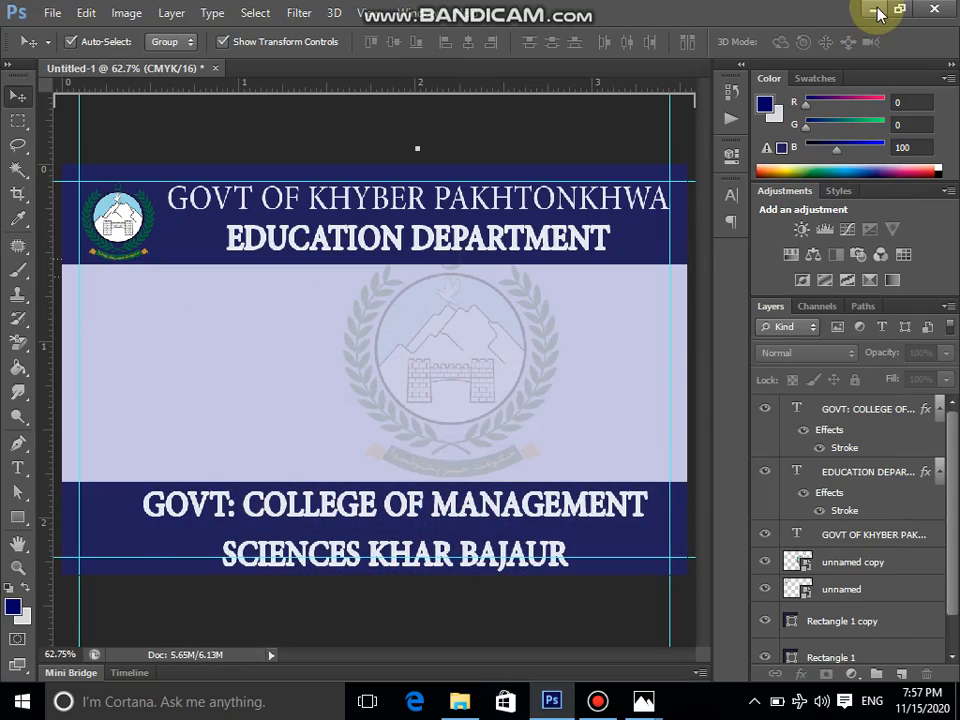
- Clear the open windows to reach the Windows desktop and open its "images" folder in File Explorer
left_click(874, 10)
left_click(726, 56)
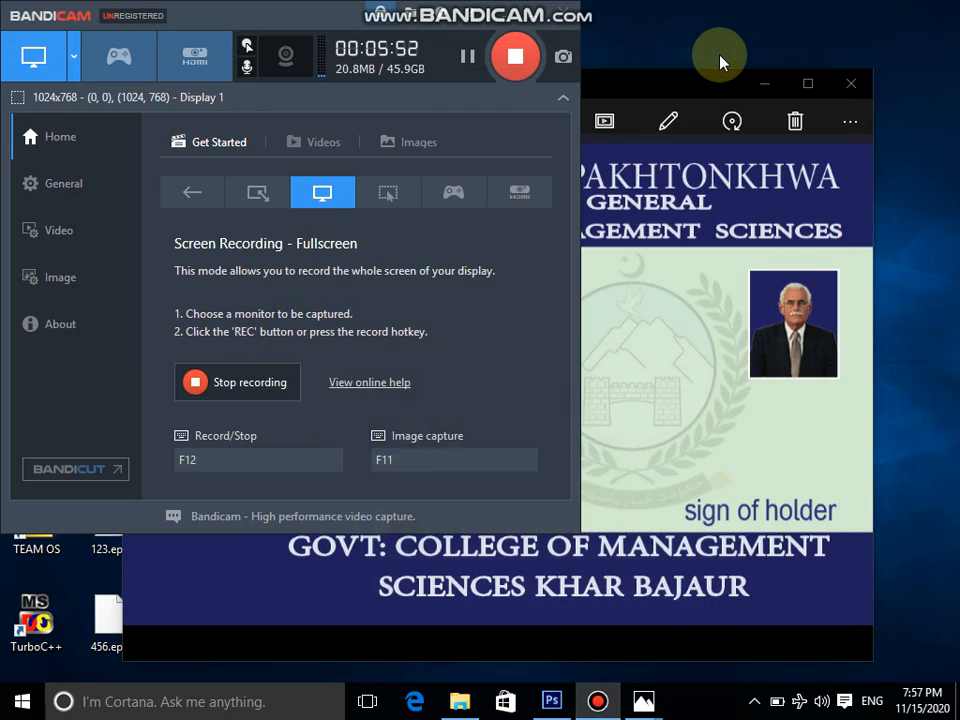
left_click(770, 90)
left_click(770, 88)
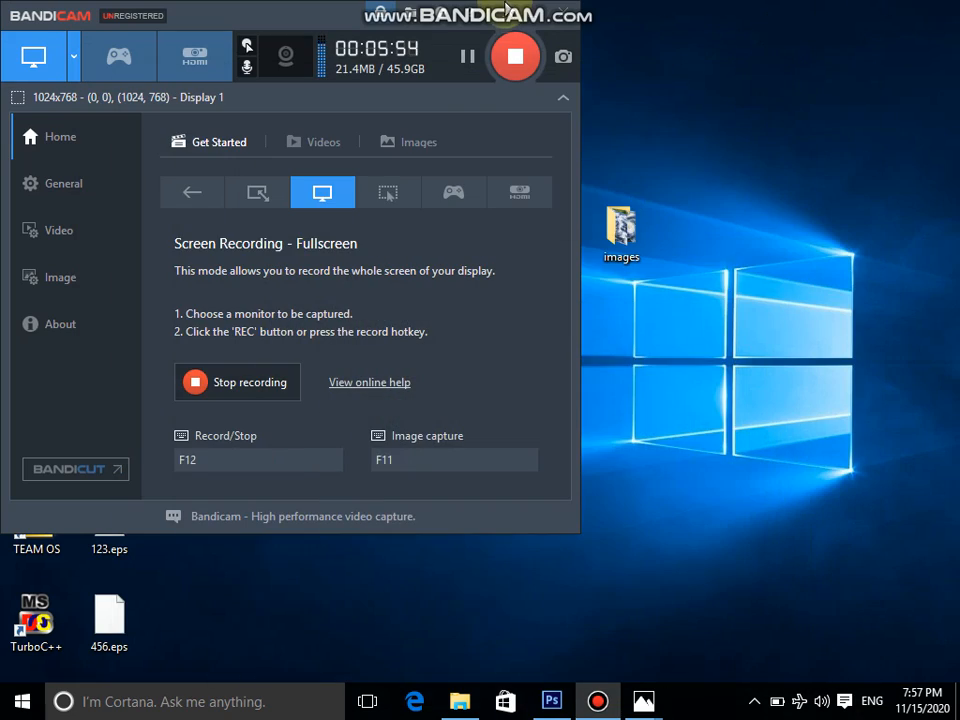
left_click(540, 16)
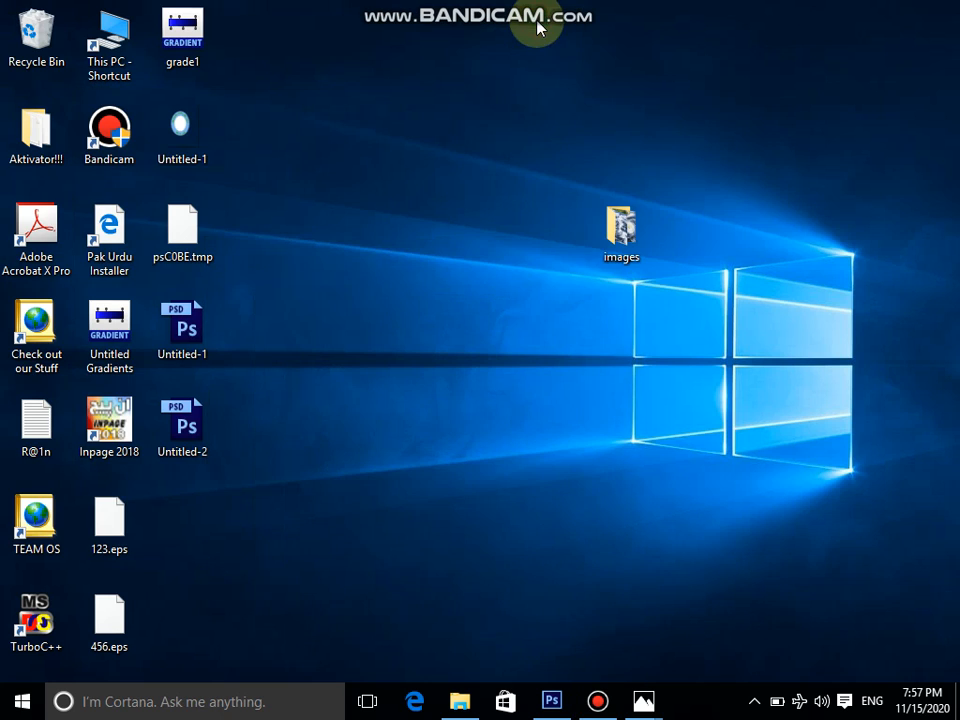
double_click(628, 226)
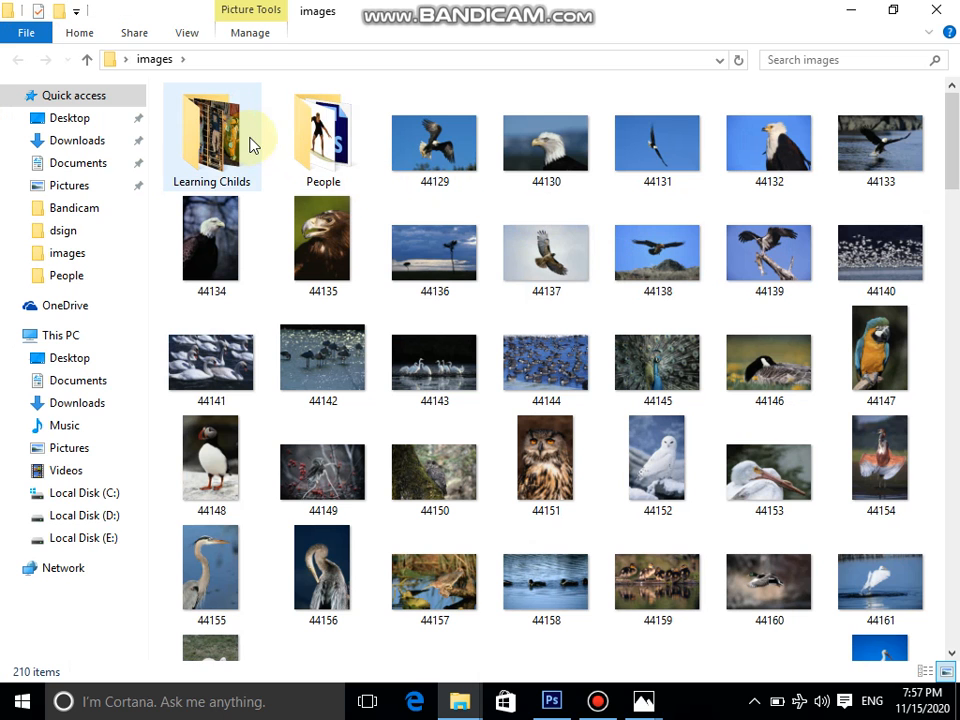
- Find OS24073, the photo of a white-haired man in a suit, in the "People" folder and open it as a separate Photoshop document
double_click(320, 135)
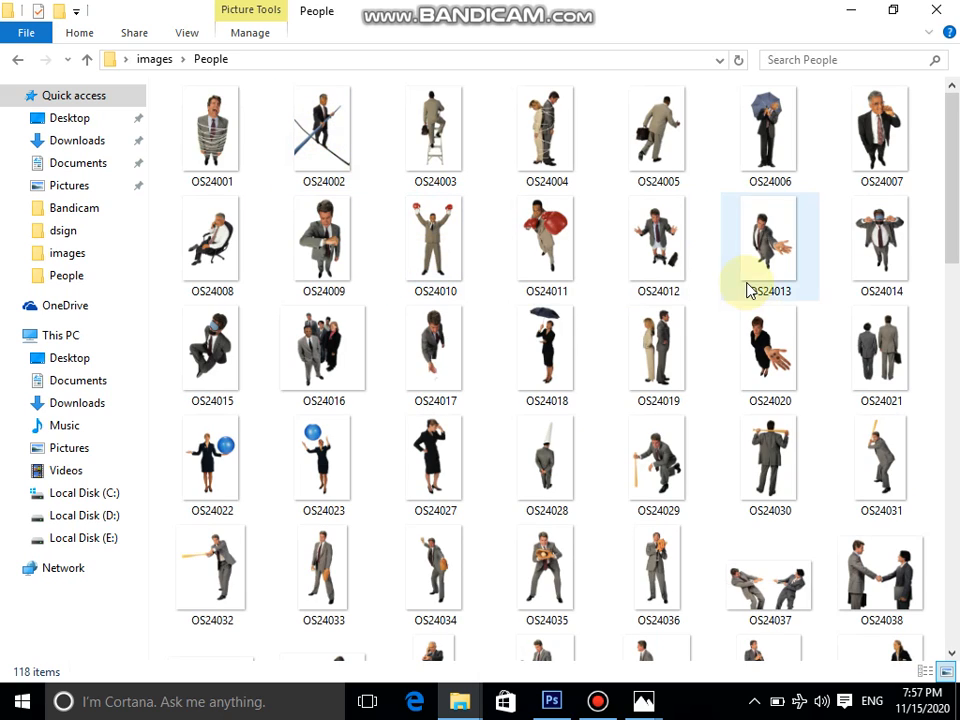
left_click_drag(953, 170, 955, 363)
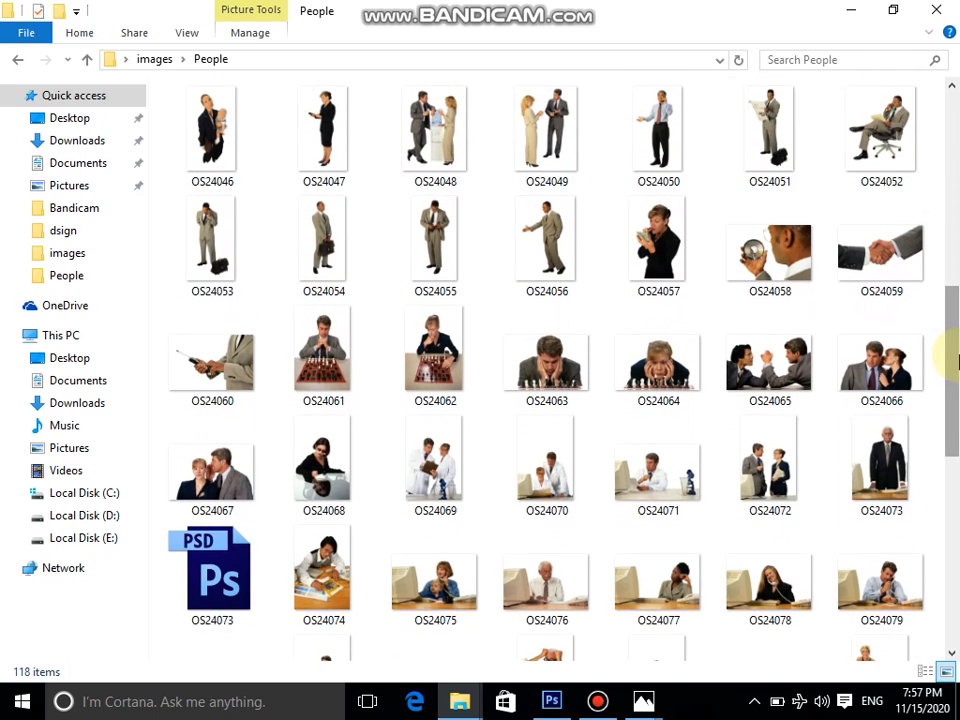
left_click(885, 465)
left_click_drag(885, 465, 497, 362)
left_click_drag(369, 155, 194, 29)
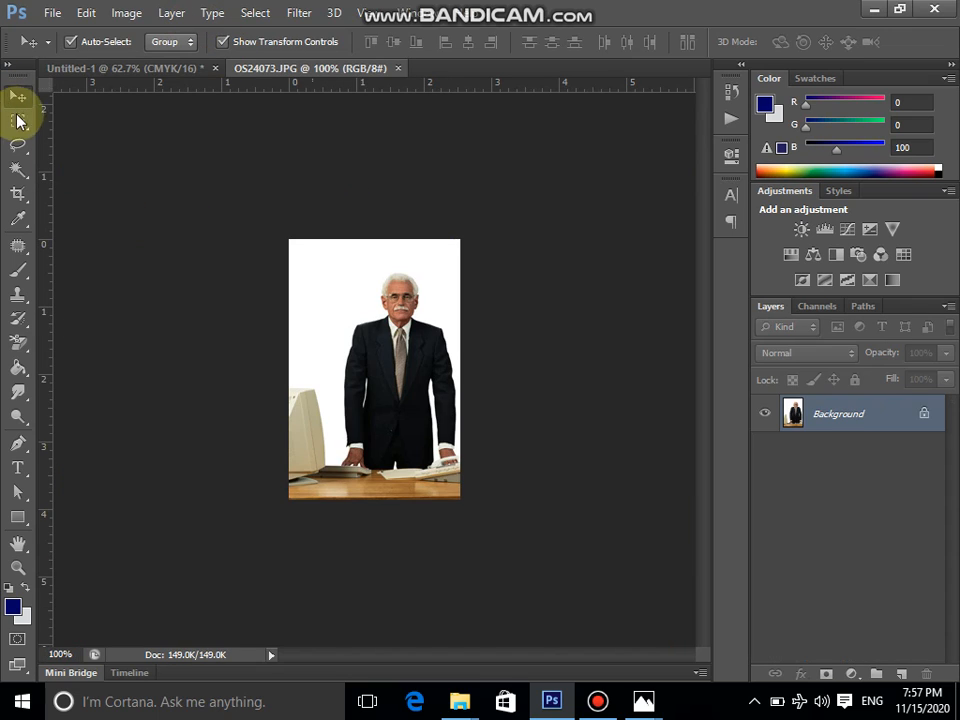
- Select the photo's white background with the Magic Wand, invert the selection, and copy the man and desk to a new layer
left_click(18, 169)
left_click(357, 266)
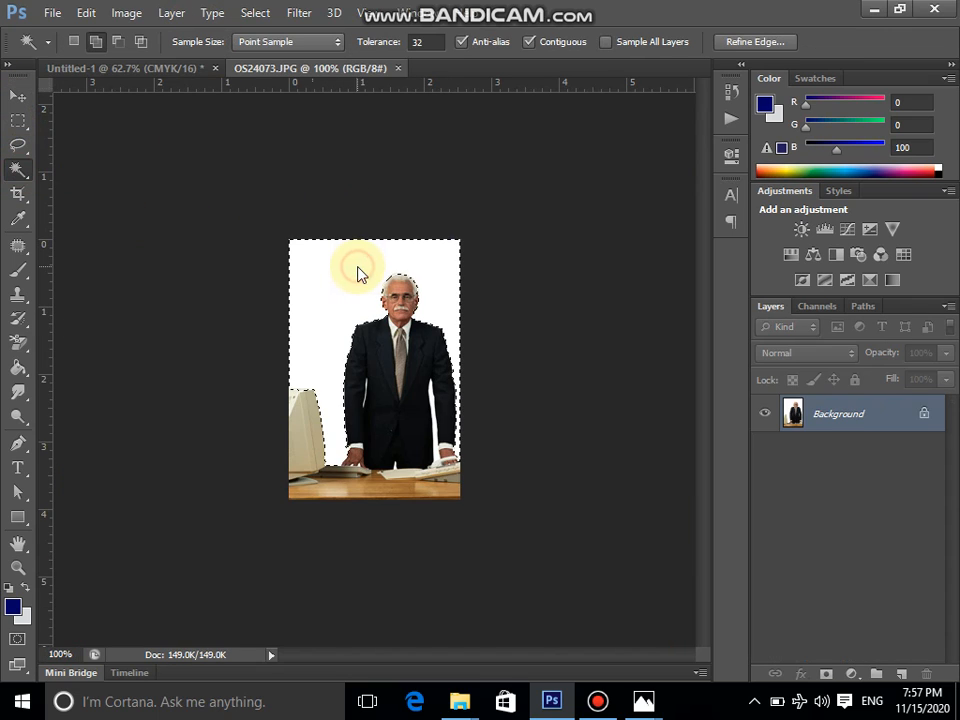
left_click(255, 13)
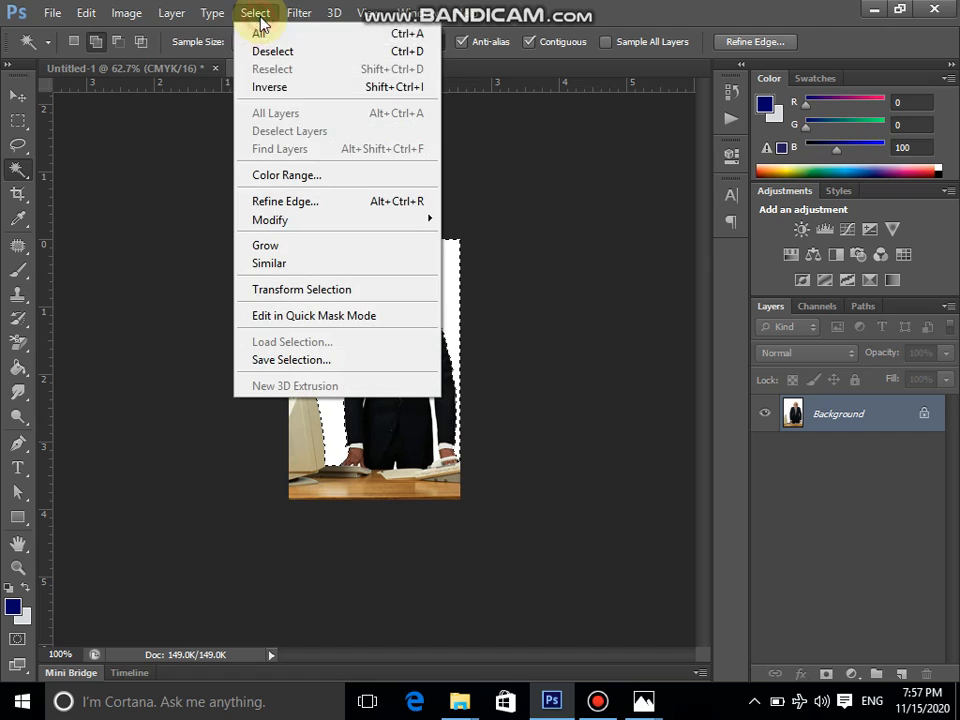
left_click(315, 89)
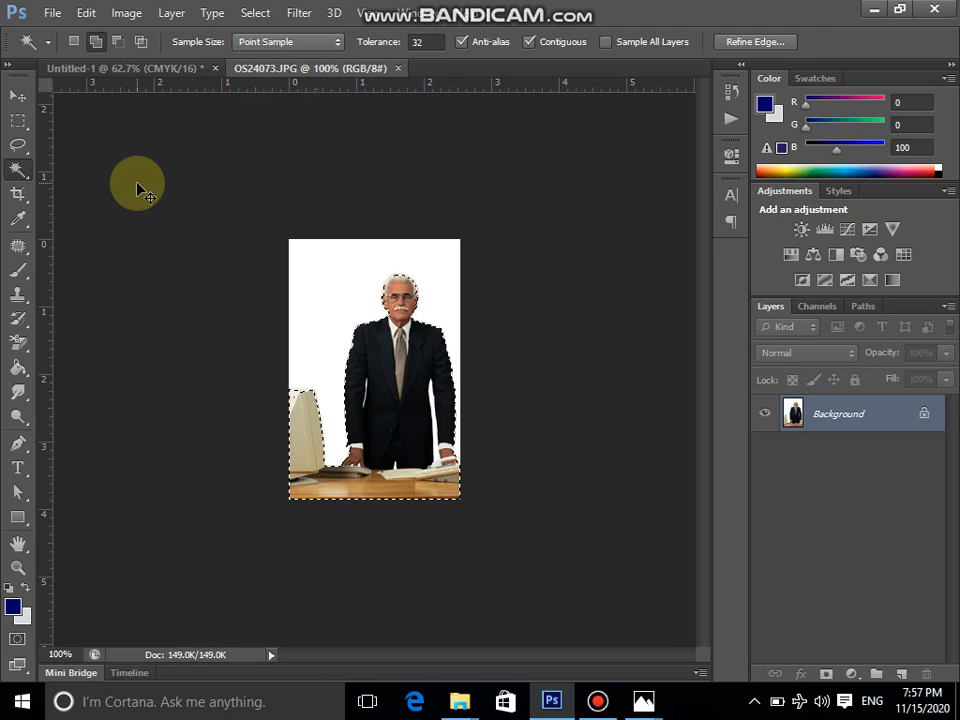
key("ctrl+j")
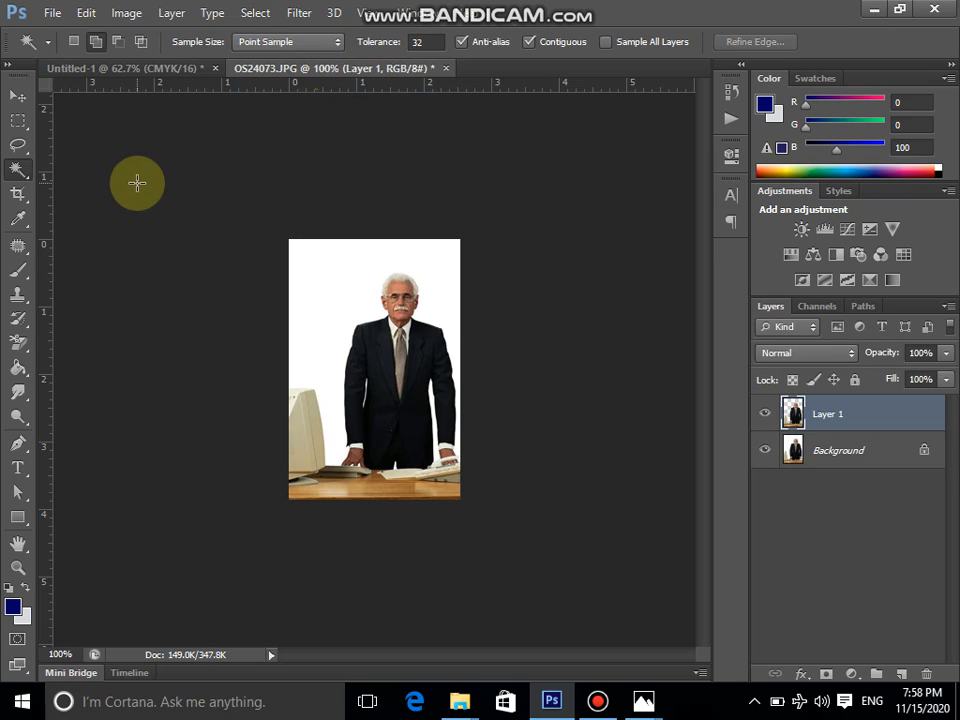
- Marquee-select the man's head and upper torso on the cut-out layer and copy that area to a new layer
left_click(18, 120)
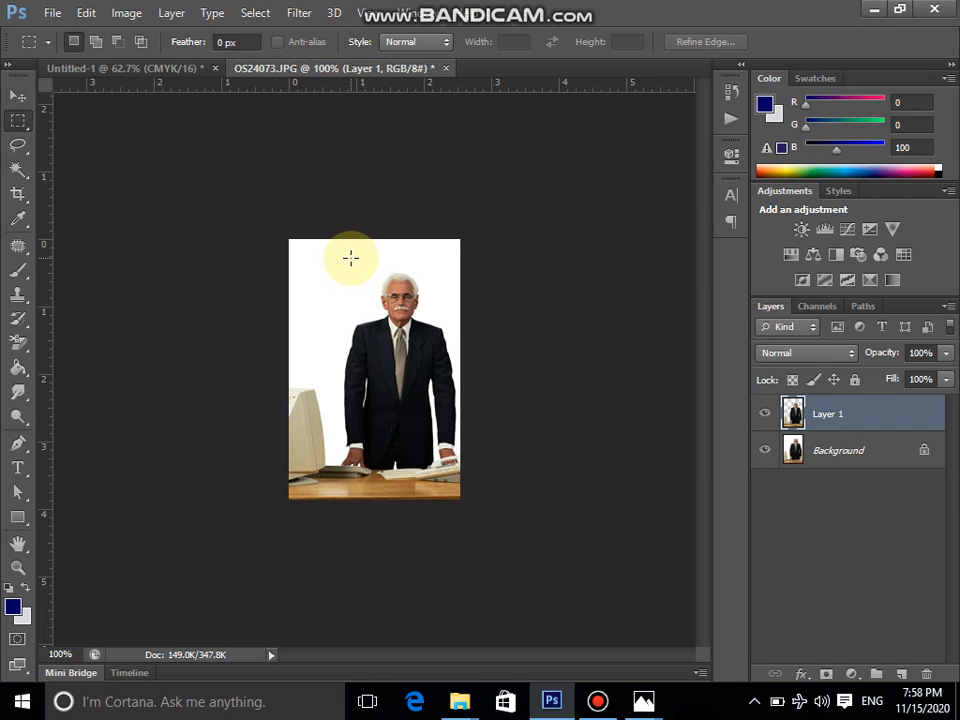
left_click_drag(348, 258, 449, 386)
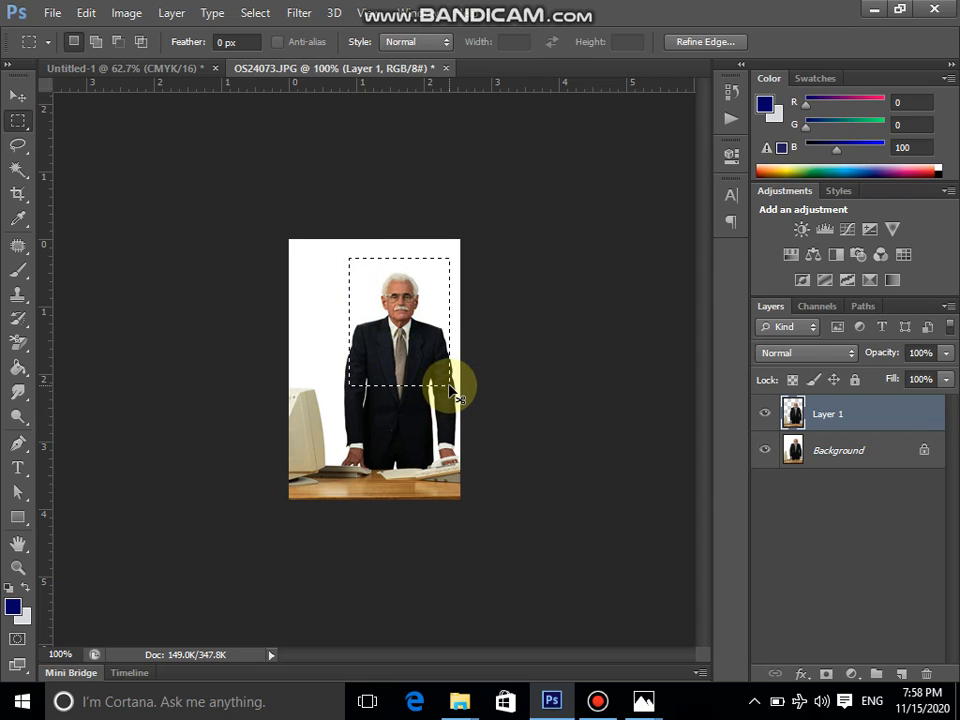
key("ctrl+j")
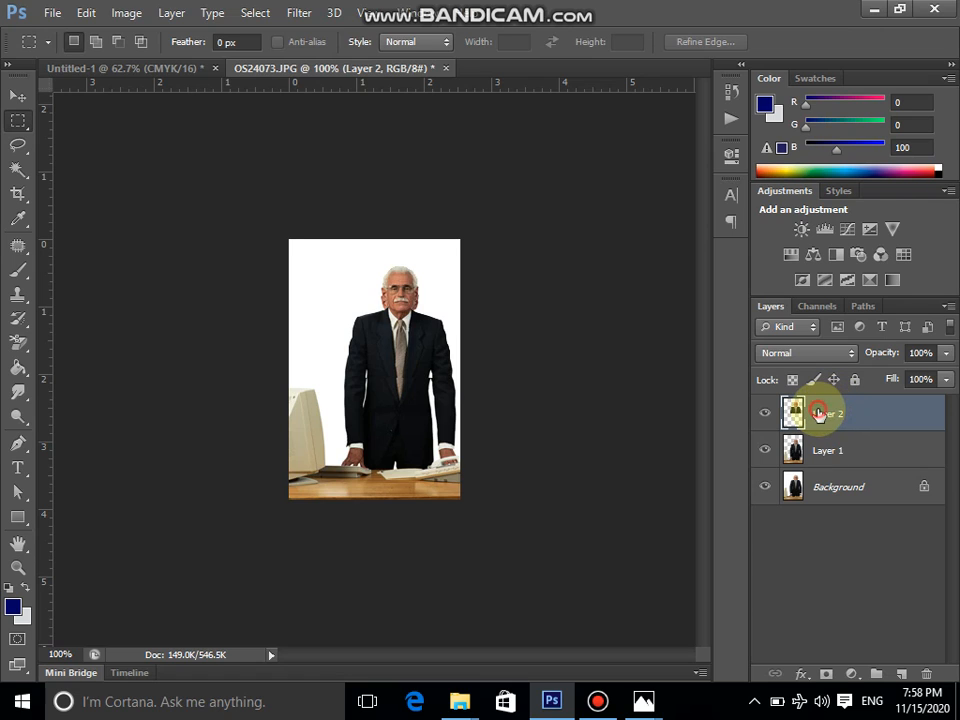
- Copy the head-and-torso layer from OS24073.JPG into the Untitled-1 card document
left_click_drag(818, 413, 262, 107)
left_click_drag(237, 91, 244, 225)
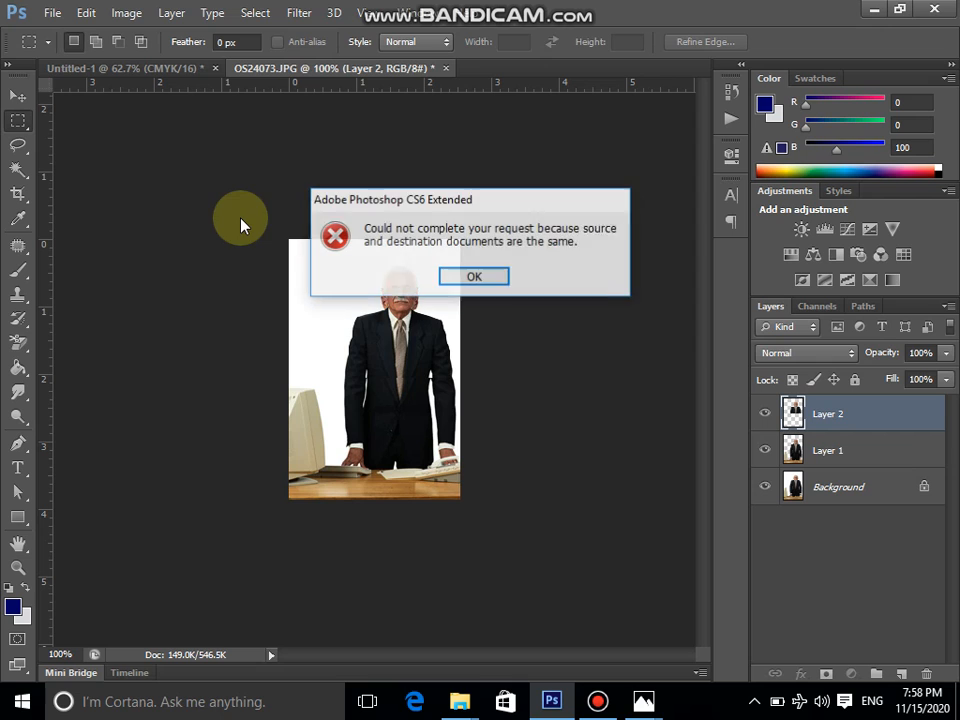
left_click(474, 277)
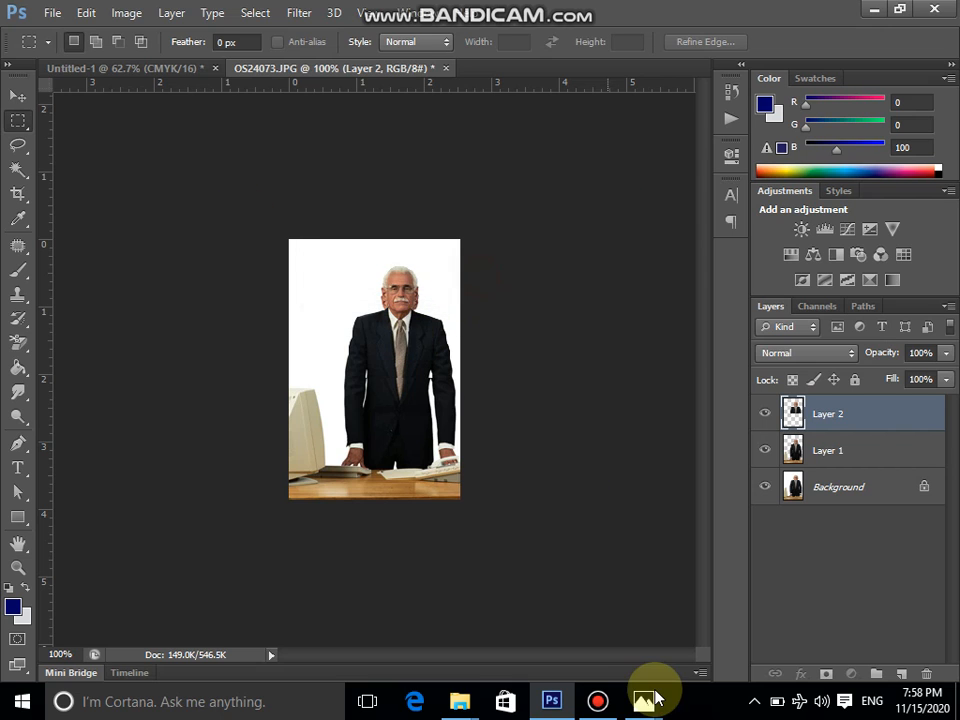
left_click(597, 701)
left_click(473, 60)
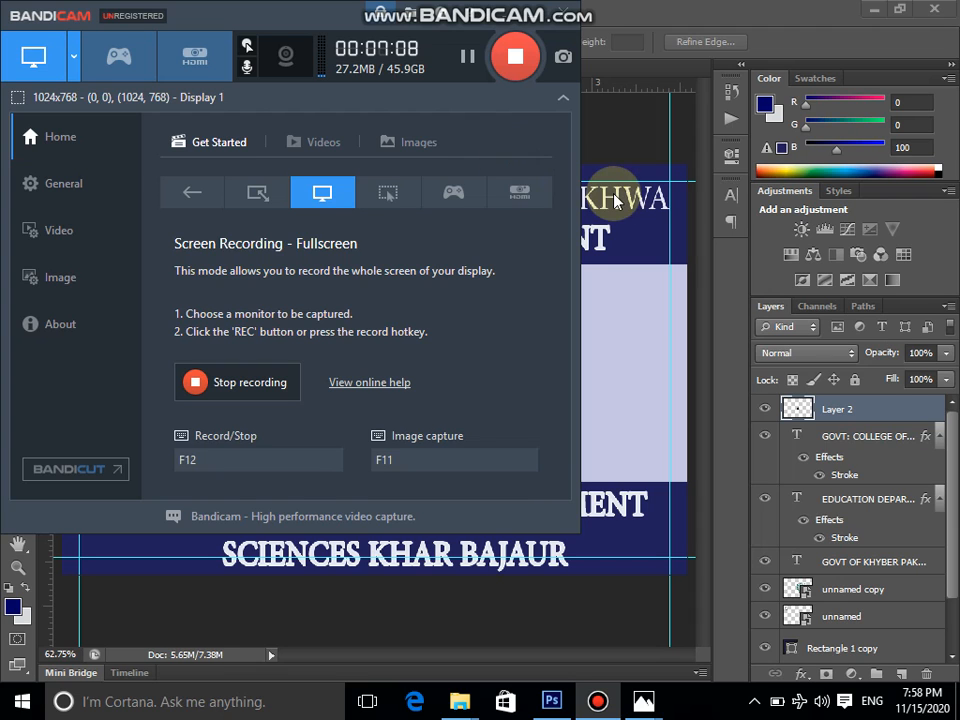
left_click(647, 238)
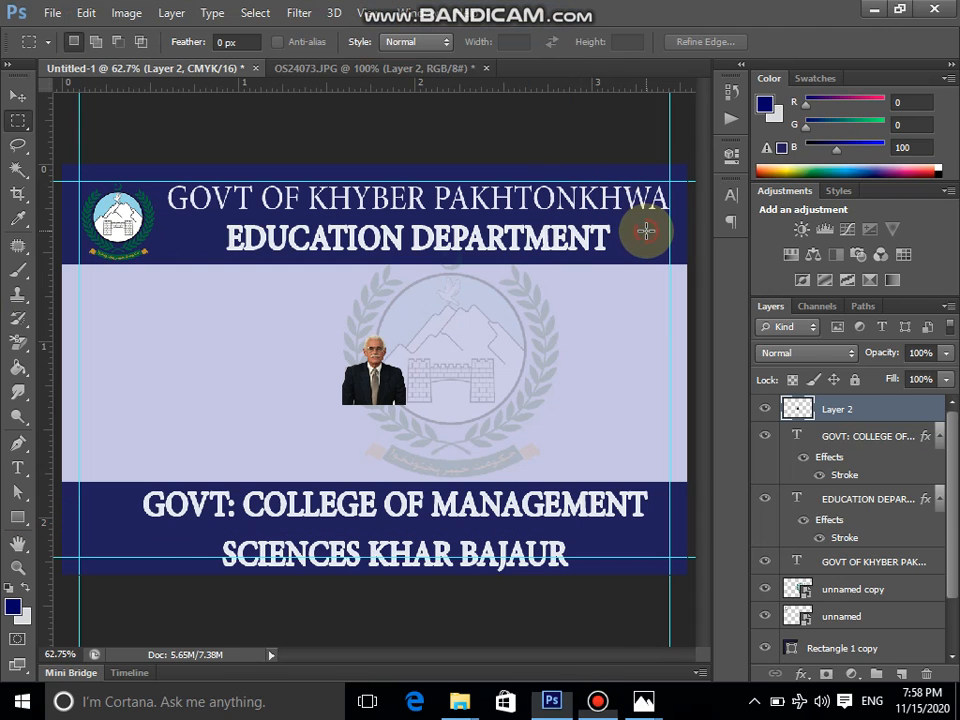
left_click(407, 68)
right_click(825, 410)
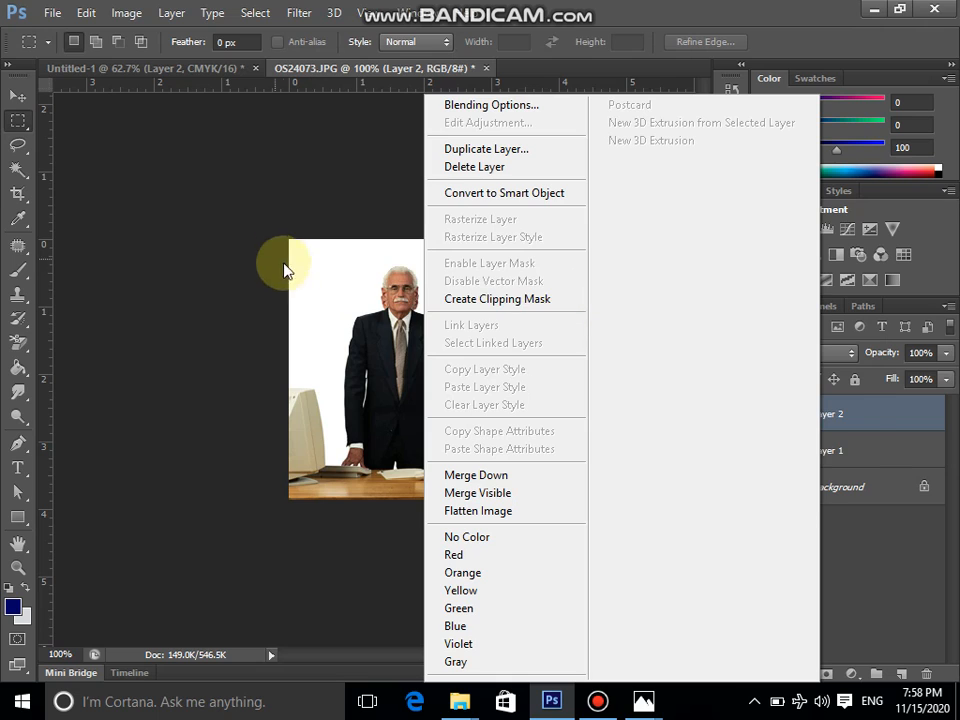
left_click(308, 270)
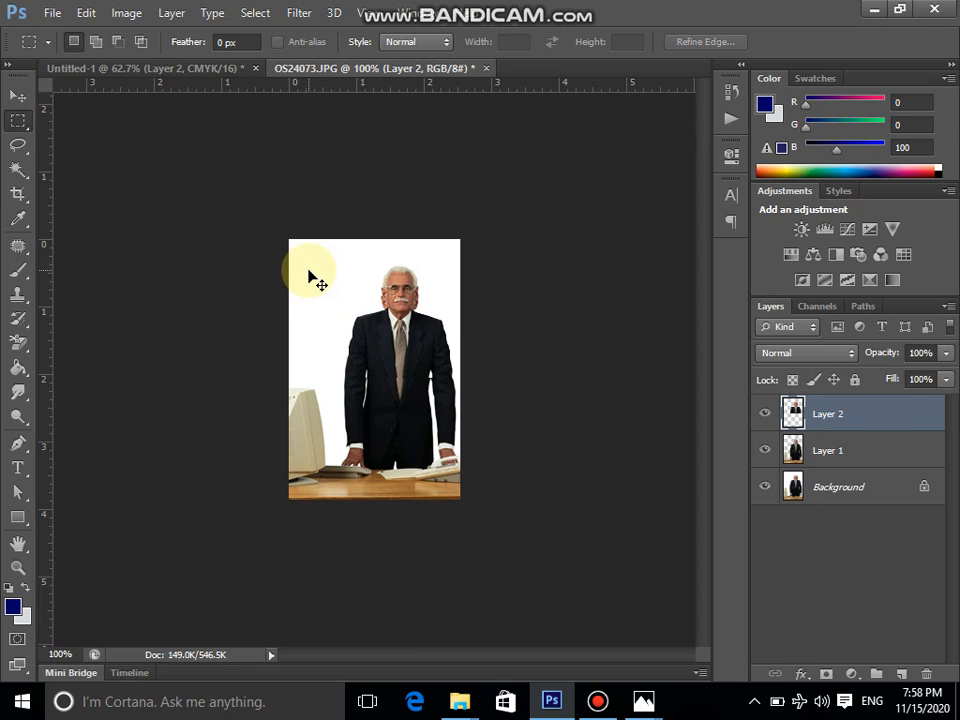
left_click_drag(308, 271, 200, 70)
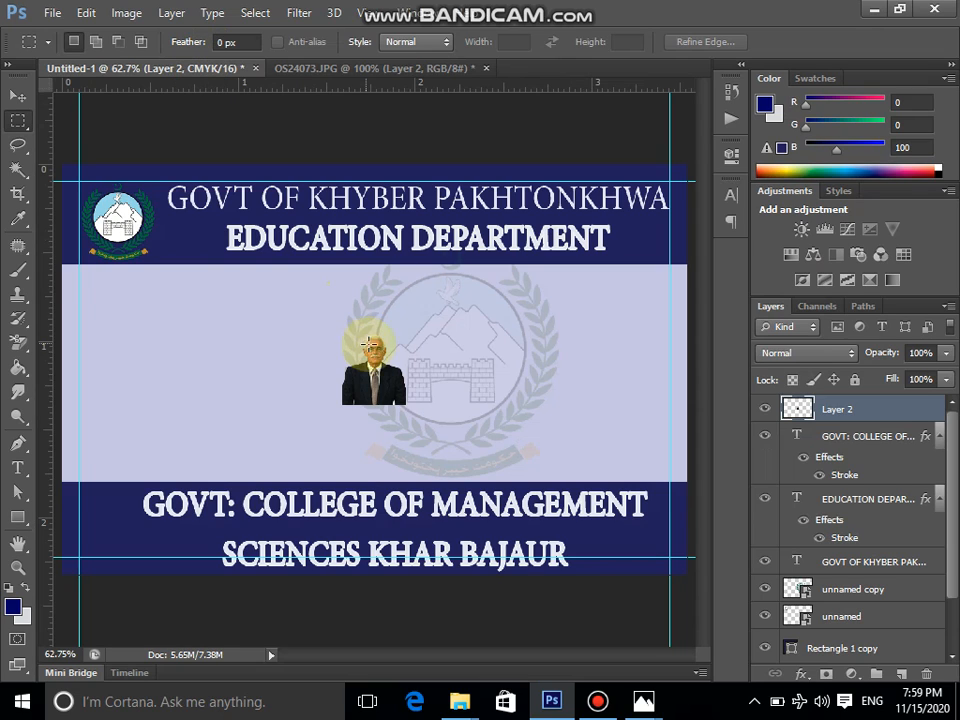
- Scale the man's photo to about 240% and place it at the left end of the card's lavender area
left_click(21, 99)
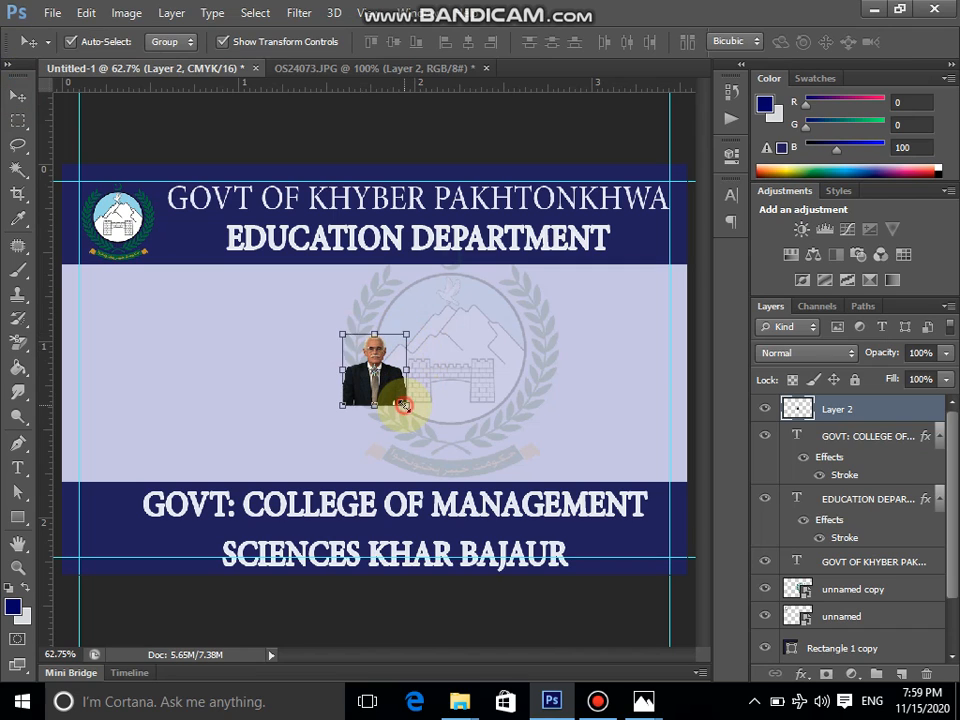
left_click_drag(405, 405, 448, 455)
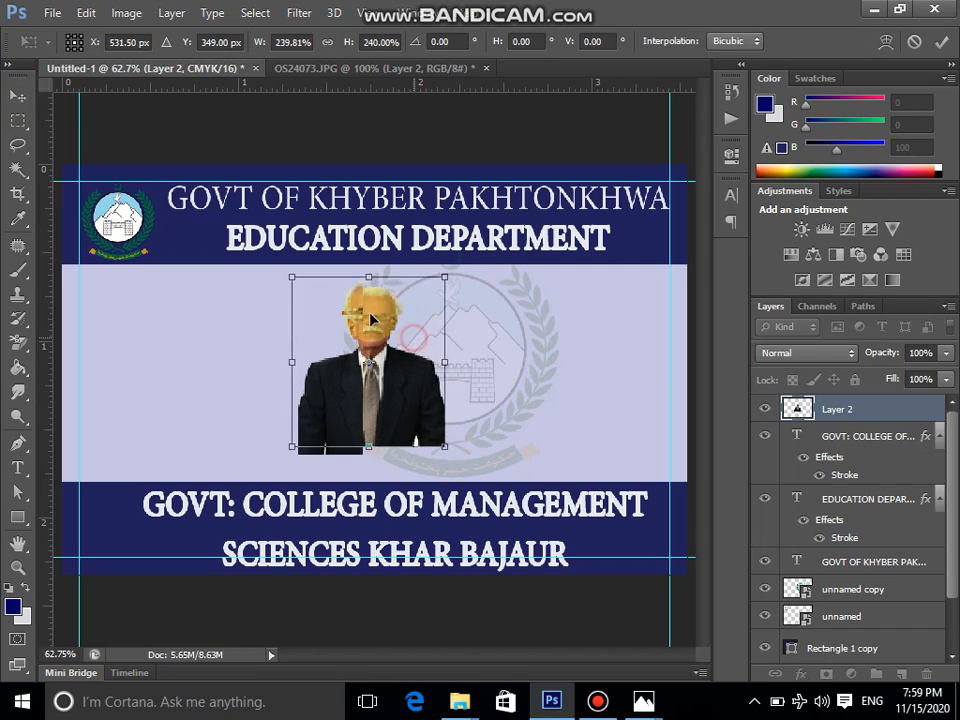
left_click_drag(414, 344, 206, 334)
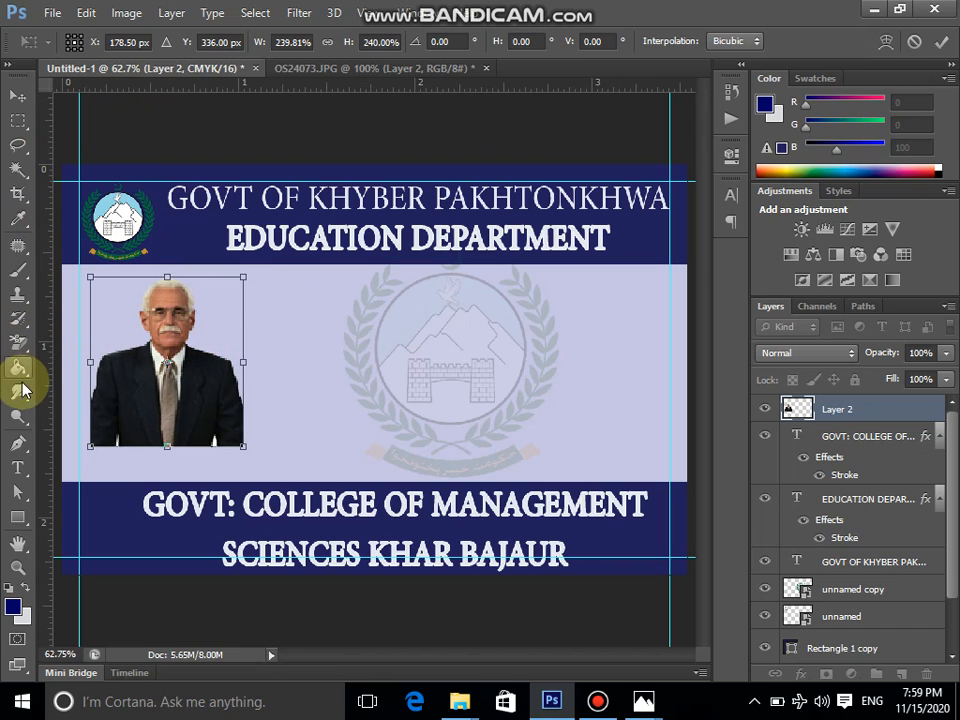
- Apply the photo's transformation and draw a dark blue rectangle of 262 by 317 px over the photo
left_click(19, 518)
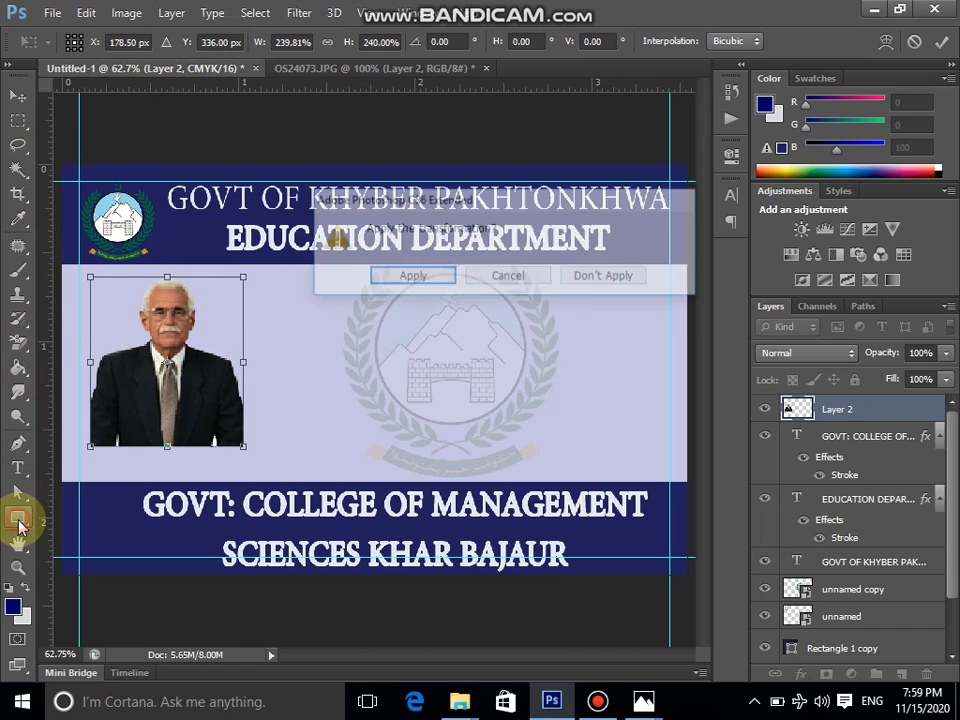
left_click(390, 278)
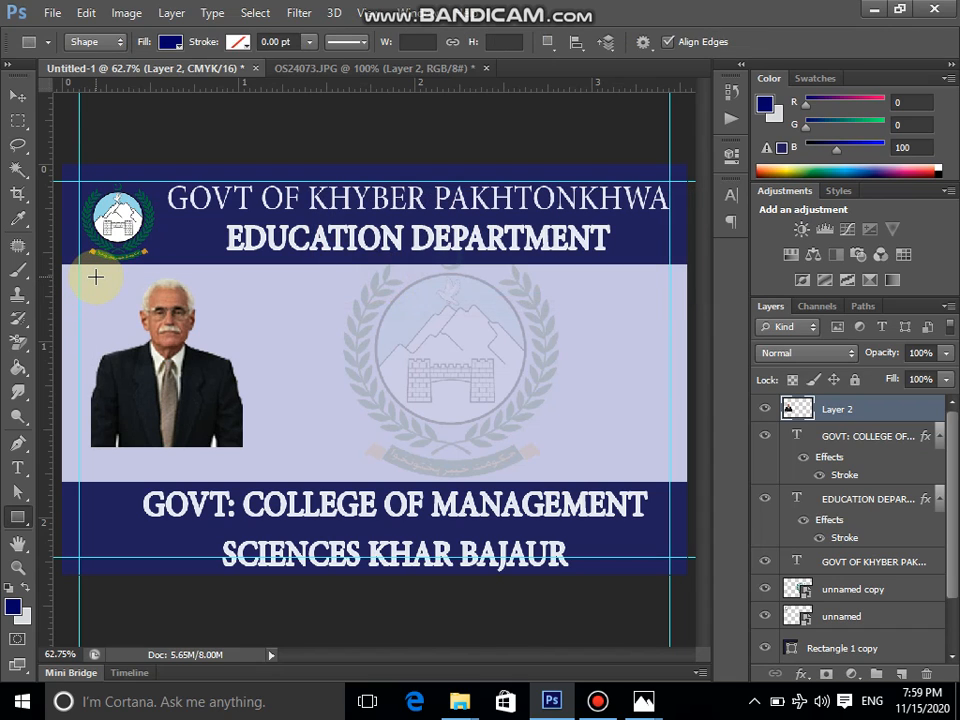
left_click_drag(95, 278, 249, 462)
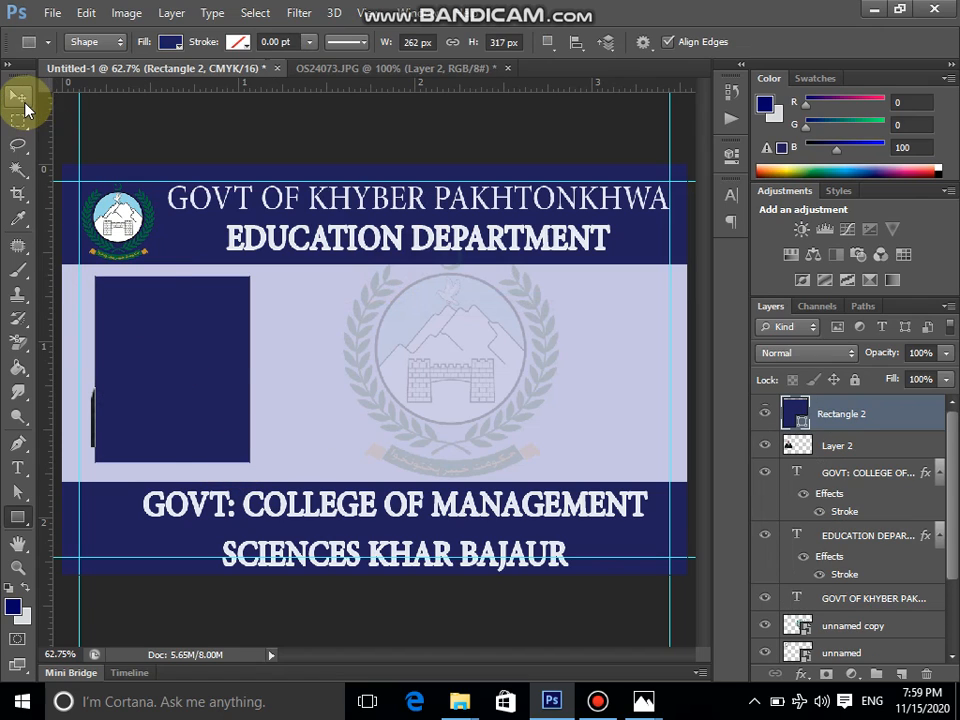